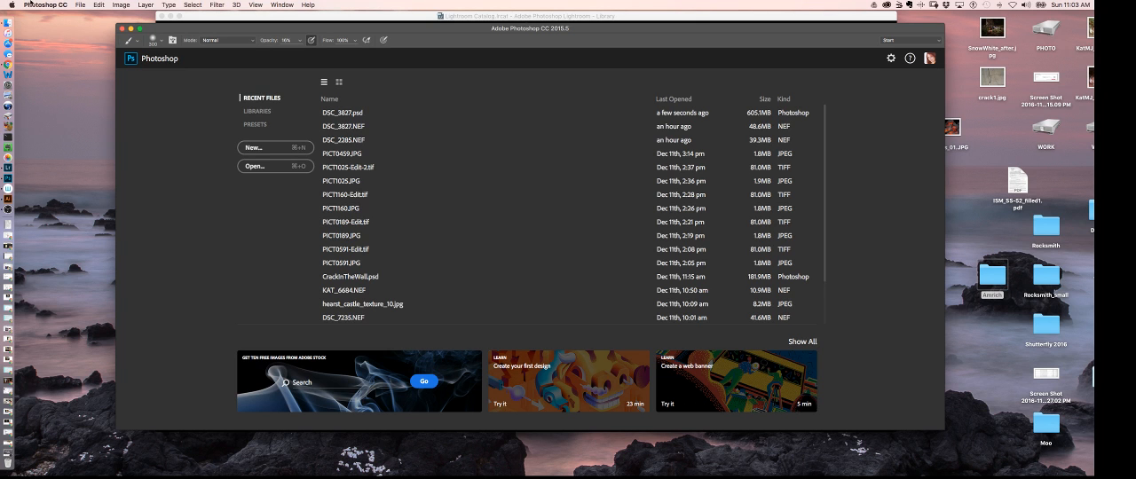
- Open DSC_3827.psd and add a white layer mask to the uppermost Snap Art oil paint layer
click(348, 114)
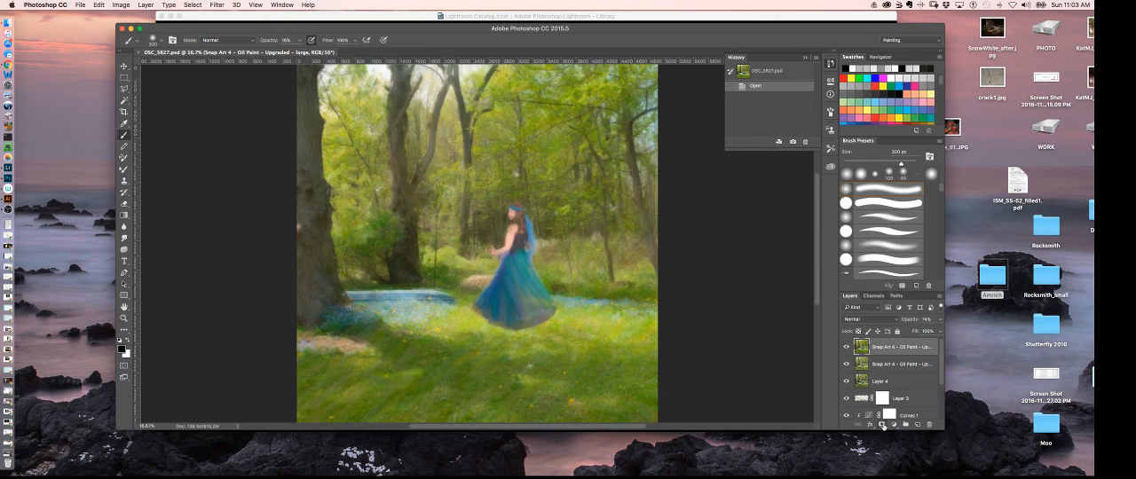
click(882, 424)
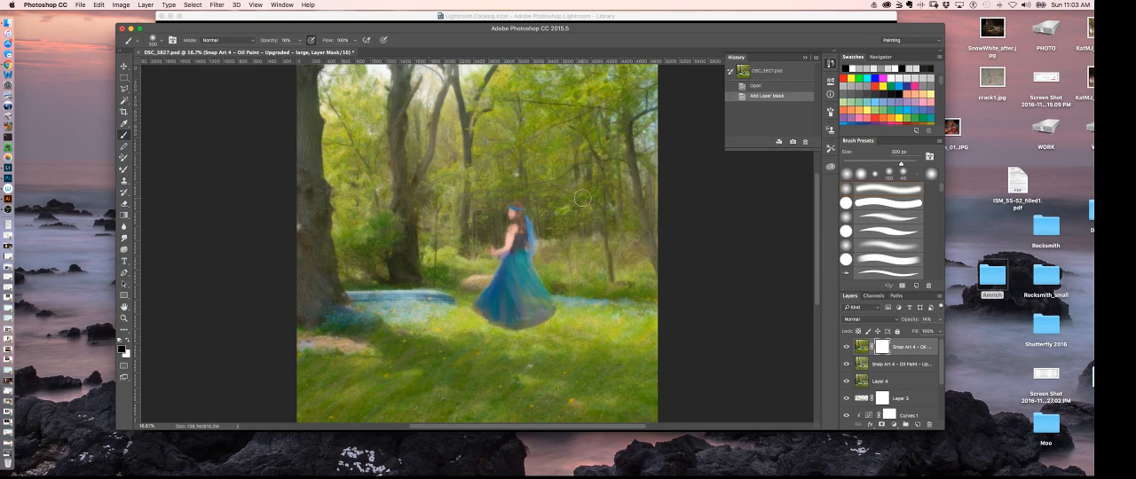
- Paint black on the layer mask with a soft 300 px brush over the woman's face, hair, arm and upper body
key(super+equal)
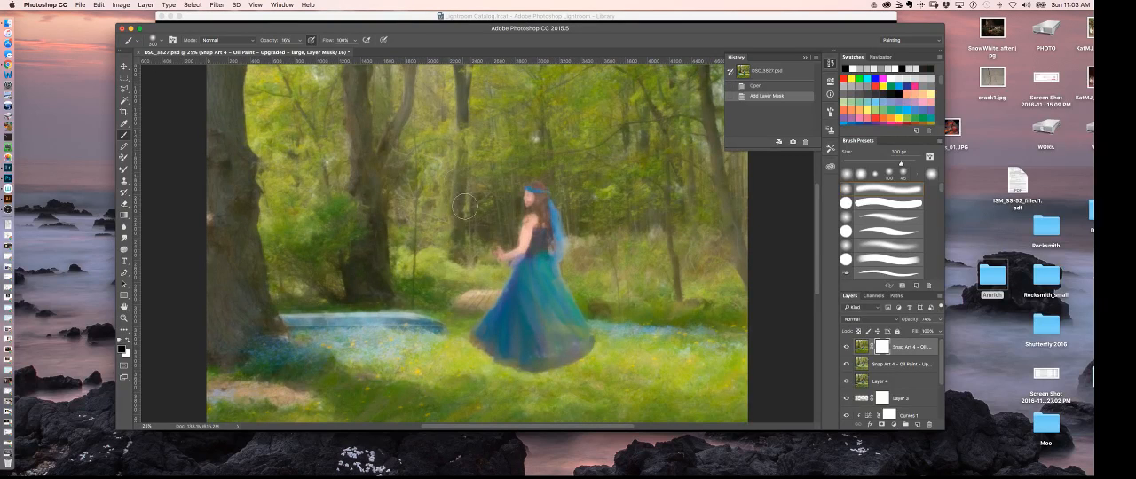
click(538, 201)
click(539, 199)
click(529, 216)
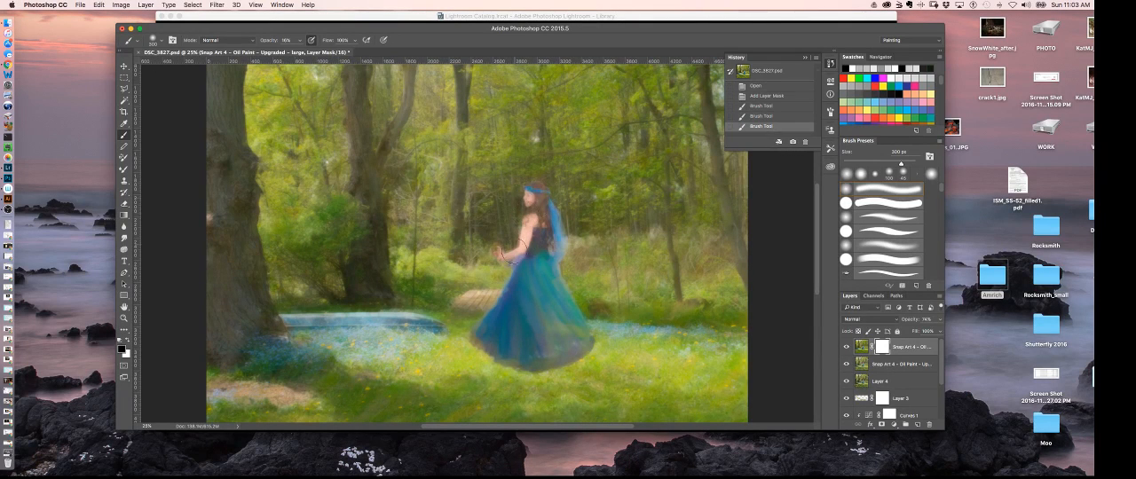
click(526, 238)
click(530, 231)
click(534, 213)
click(539, 190)
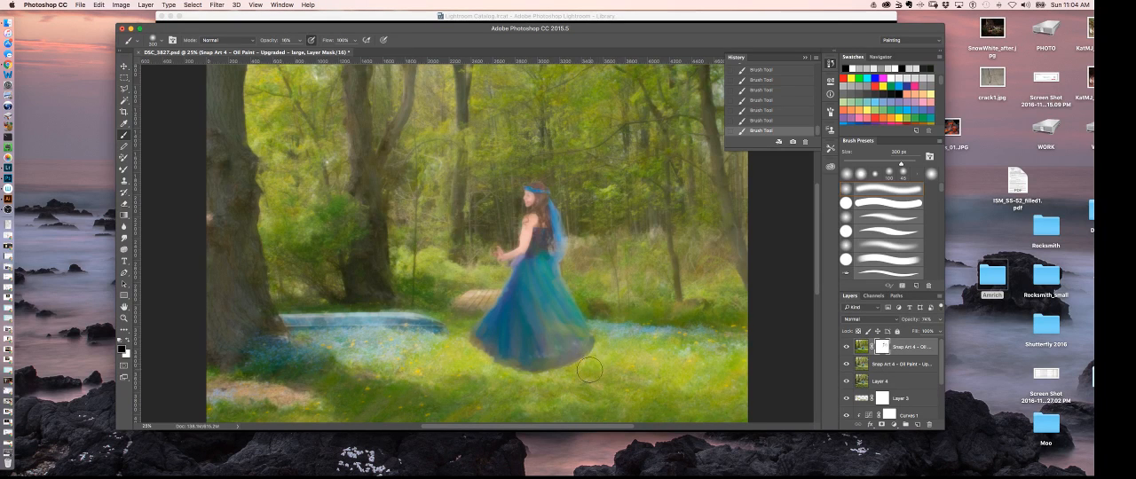
- Continue brushing black on the top layer's mask around the dress hem and across the surrounding trees and grass
drag(569, 370, 490, 221)
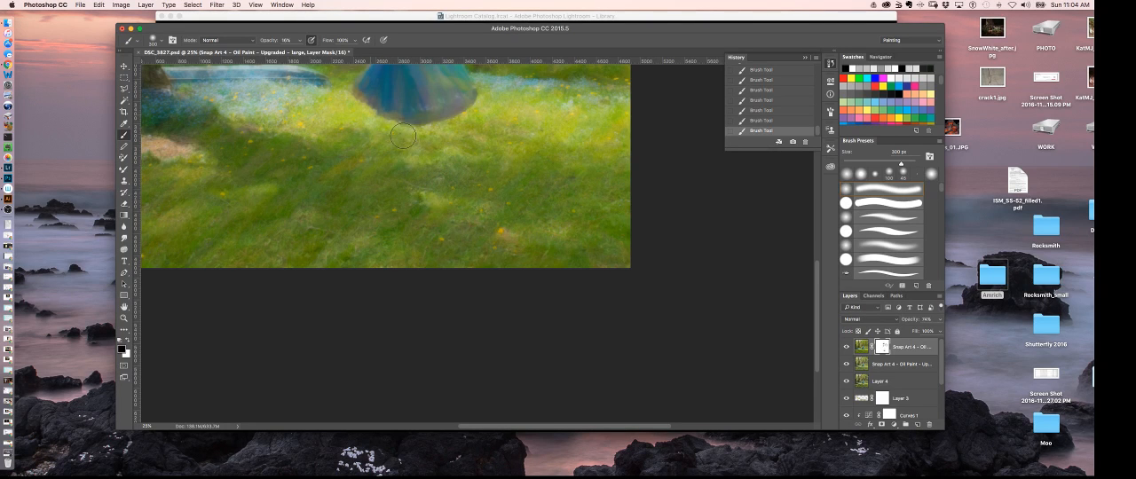
drag(447, 155, 472, 244)
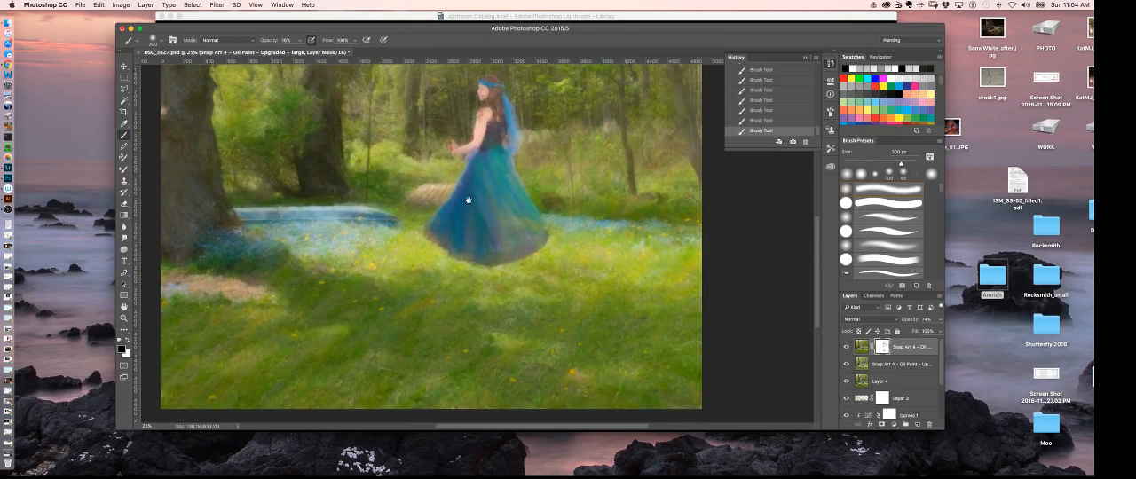
drag(470, 198, 469, 301)
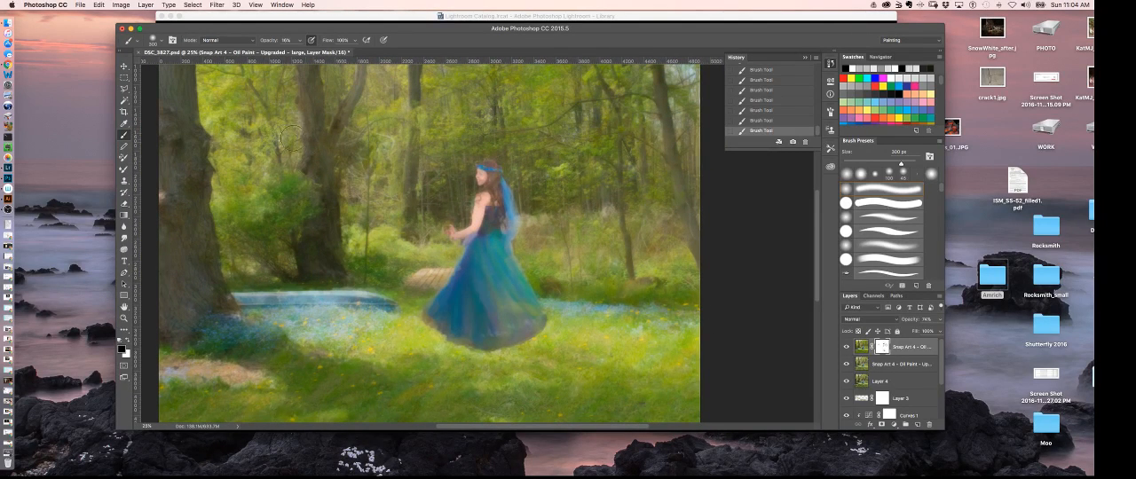
drag(375, 177, 381, 184)
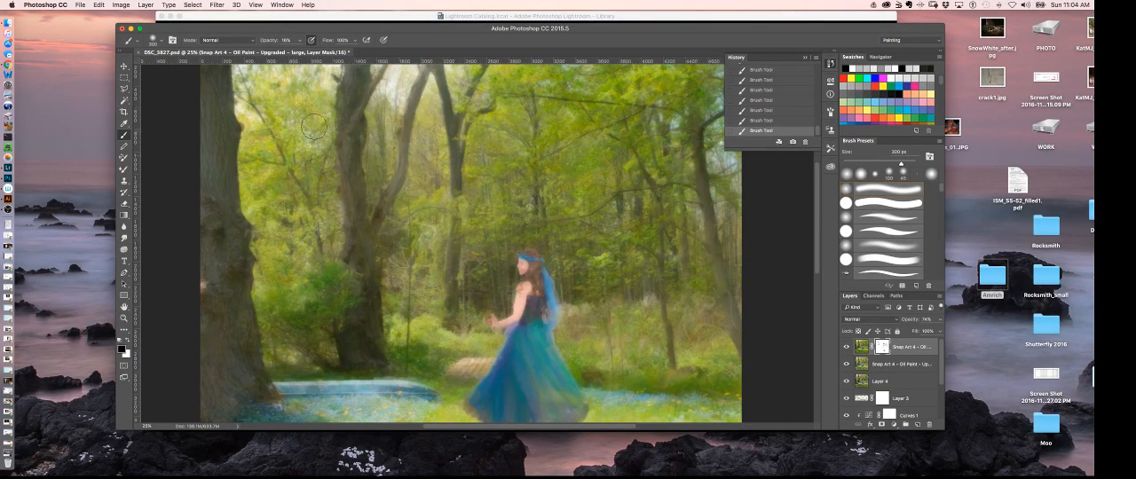
drag(428, 131, 423, 163)
drag(421, 211, 435, 163)
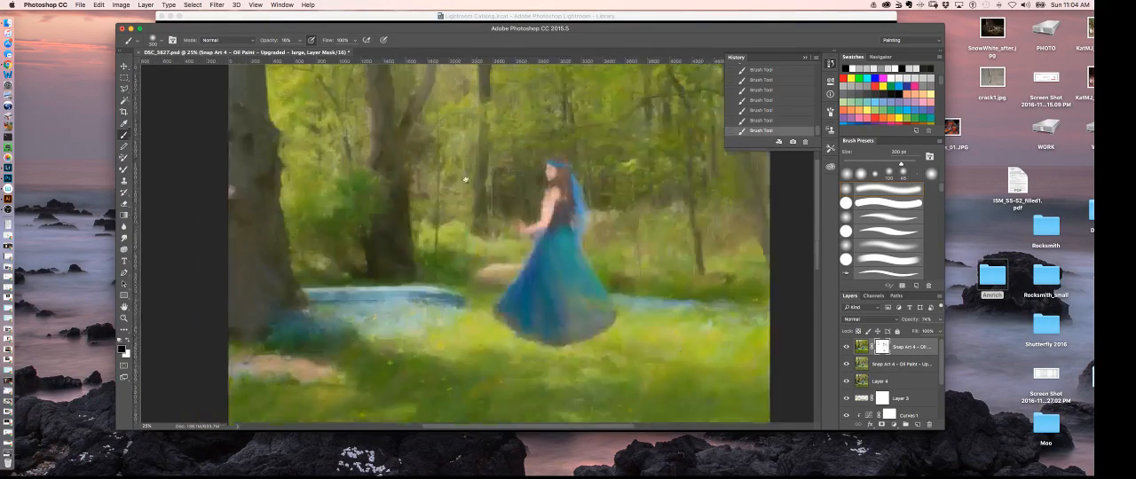
drag(655, 213, 613, 228)
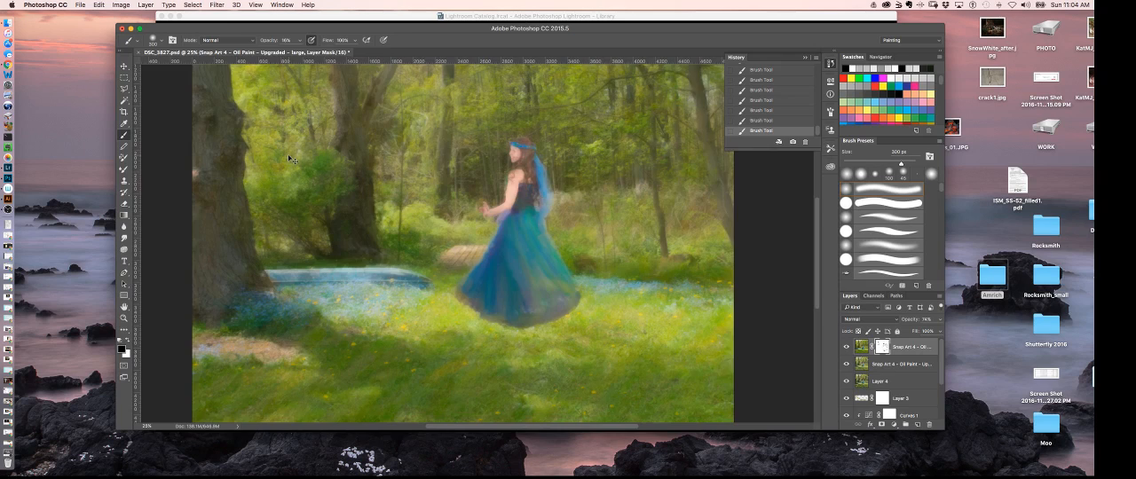
- Enlarge the brush to 600 px and paint over the dress on the top layer's mask
key(super+plus)
key(super+minus)
key(super+minus)
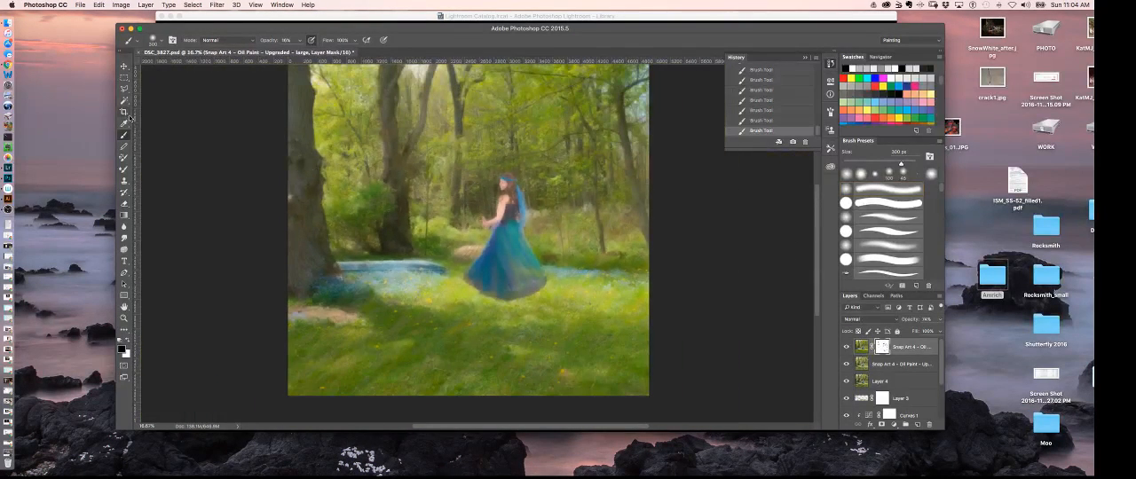
key(bracketright)
key(bracketright)
key(bracketright)
key(bracketright)
key(bracketright)
mouse_move(510, 281)
mouse_down()
mouse_move(508, 169)
mouse_move(522, 217)
mouse_move(495, 288)
mouse_up()
- Examine how the masked oil paint effect blends on the woman and the forest, close up and at full view
key(super+minus)
key(super+plus)
key(super+plus)
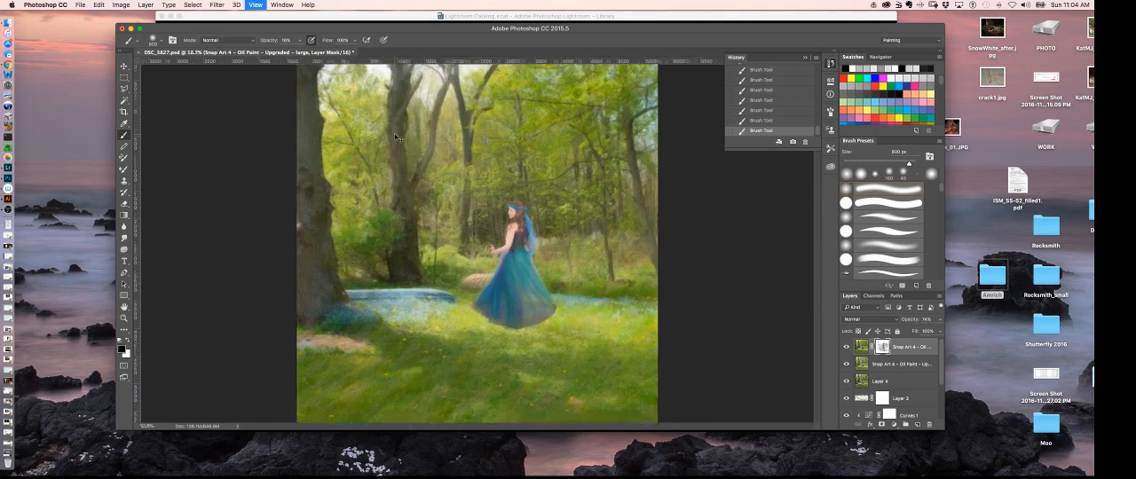
key(super+plus)
key(super+minus)
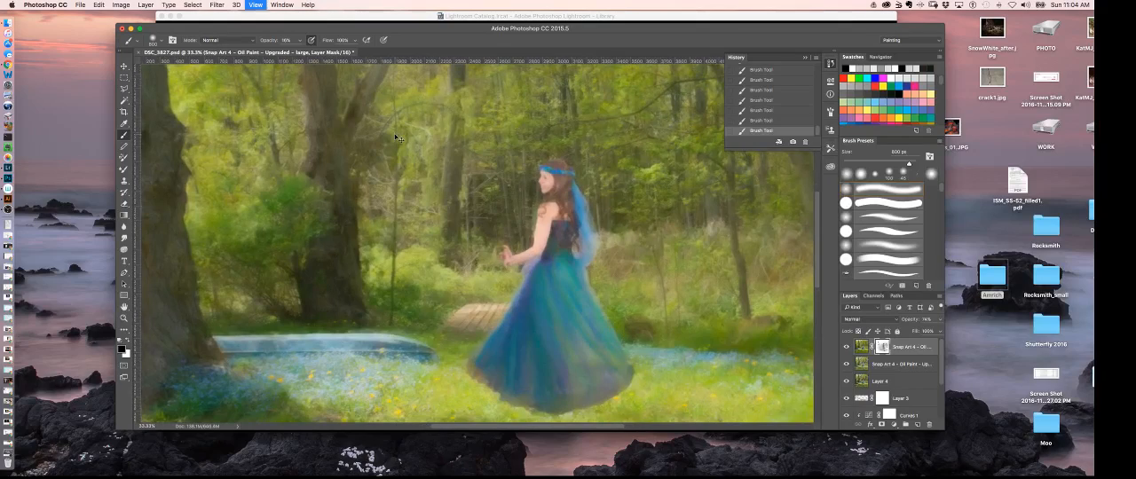
key(super+plus)
key(super+plus)
key(super+plus)
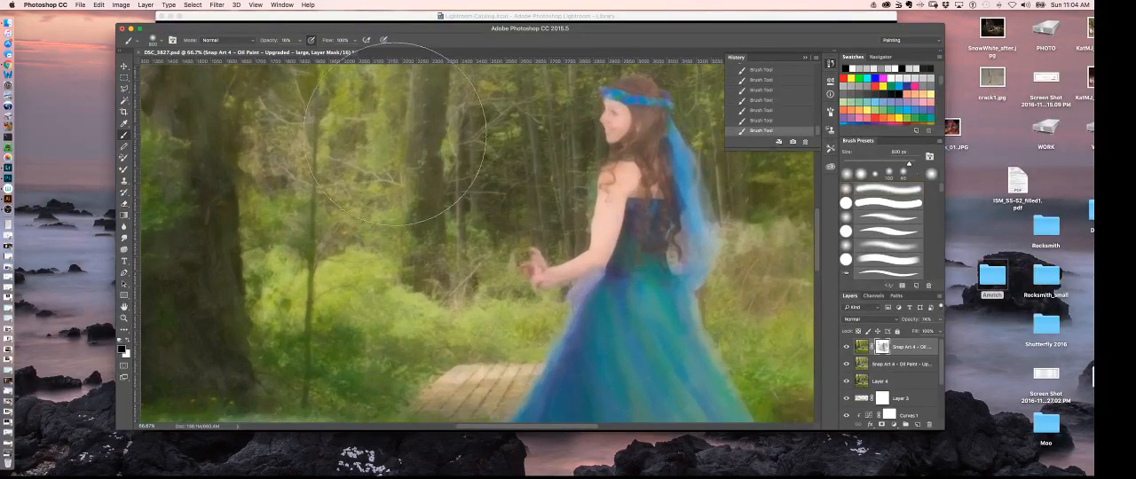
drag(614, 202, 530, 246)
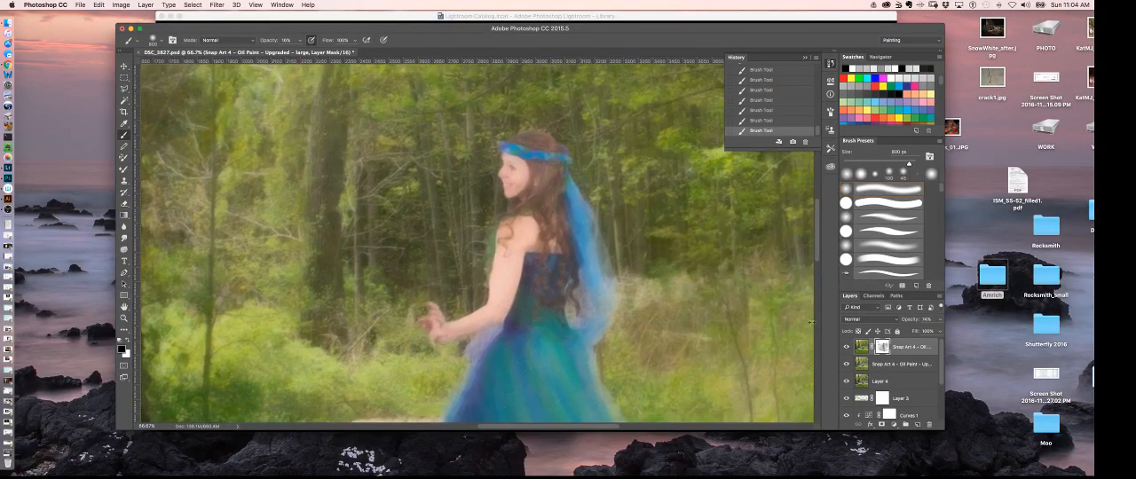
key(super+minus)
key(super+minus)
key(super+minus)
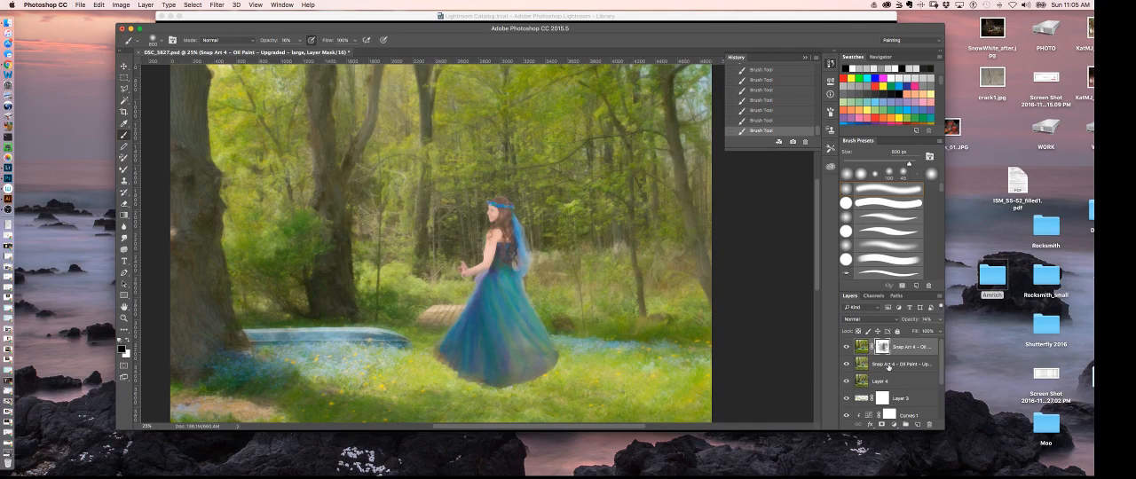
- Add a layer mask to the second Snap Art layer and paint black over the woman's upper body and dress
click(889, 365)
click(881, 425)
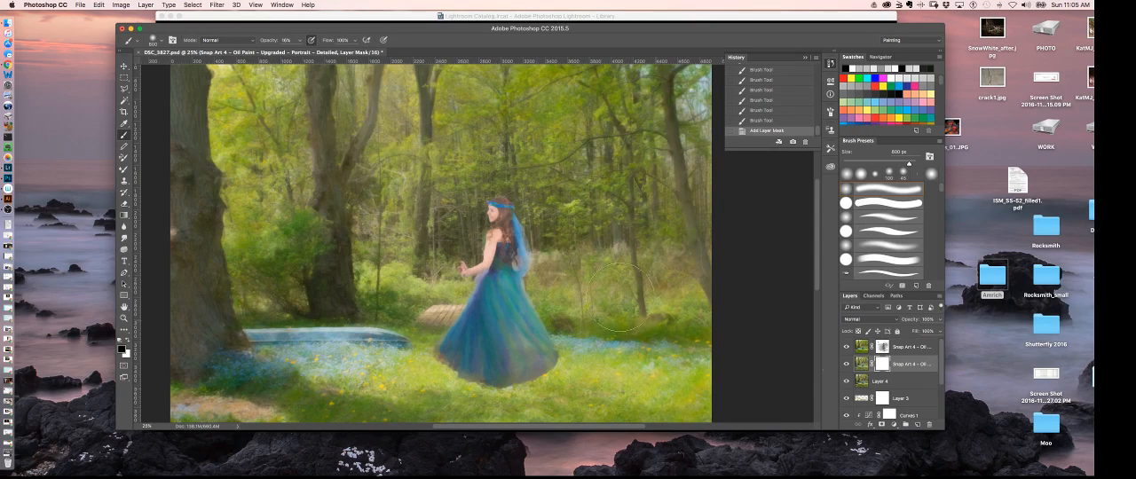
click(499, 233)
click(491, 242)
click(489, 245)
click(491, 252)
click(494, 284)
click(499, 322)
click(498, 326)
- Reduce the brush to 125 px for finer mask painting on the woman and her dress
key(super+equal)
key(super+equal)
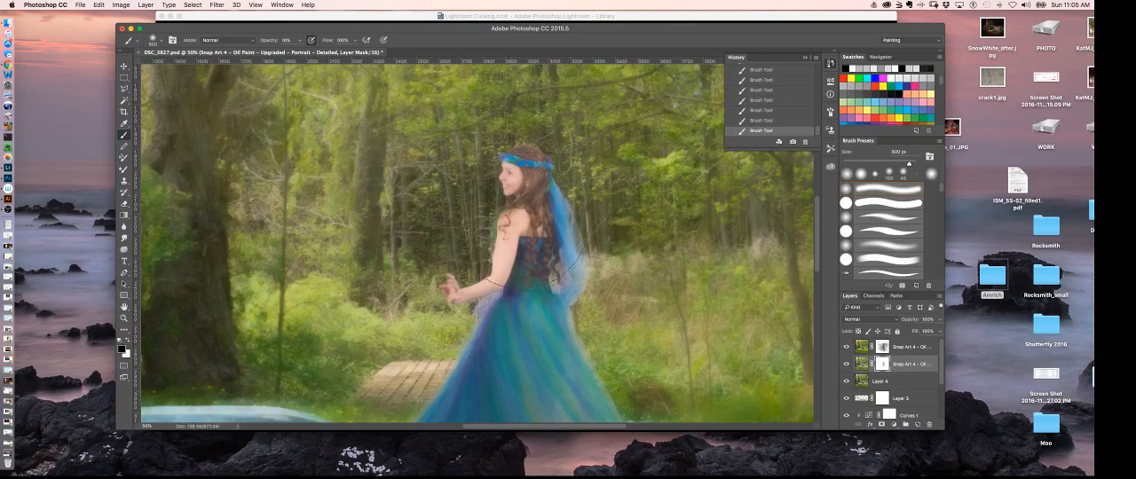
key(super+equal)
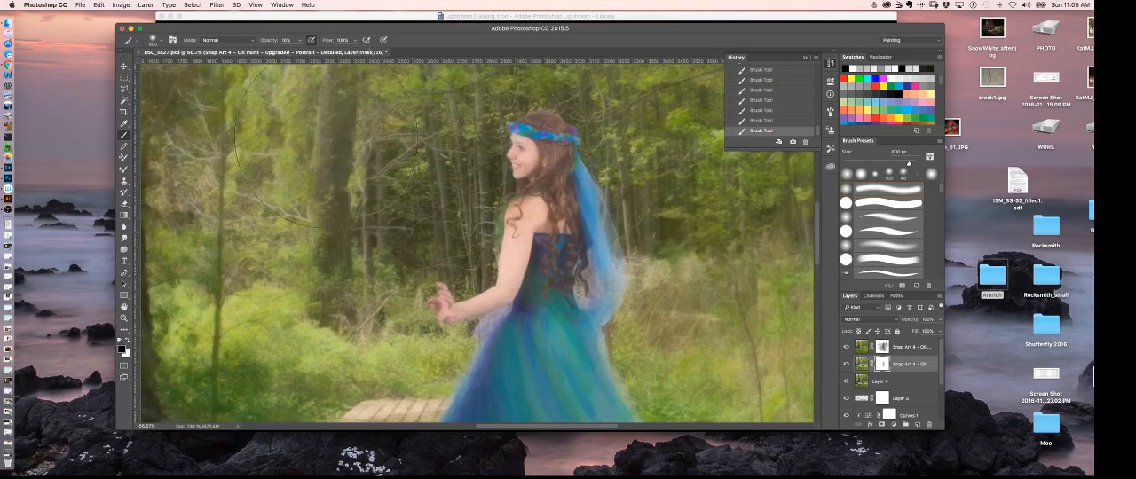
key(bracketleft)
key(bracketleft)
key(bracketleft)
key(bracketleft)
key(bracketleft)
key(bracketleft)
key(bracketleft)
key(bracketleft)
key(bracketleft)
key(bracketleft)
key(bracketleft)
scroll(539, 252, down, 5)
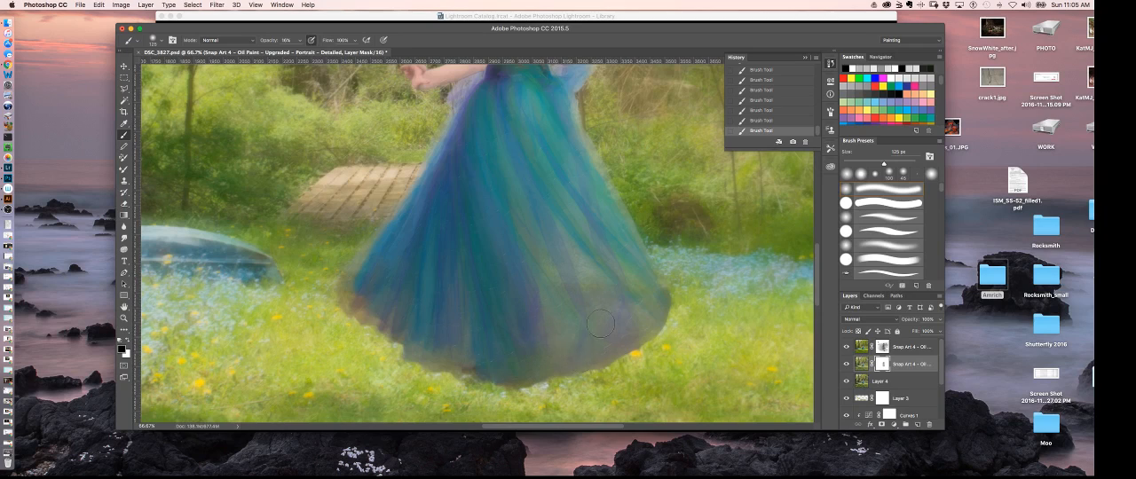
- Inspect the masked detail on the dress, hair and face up close, and compare it with the whole image
key(super+minus)
key(super+minus)
key(super+minus)
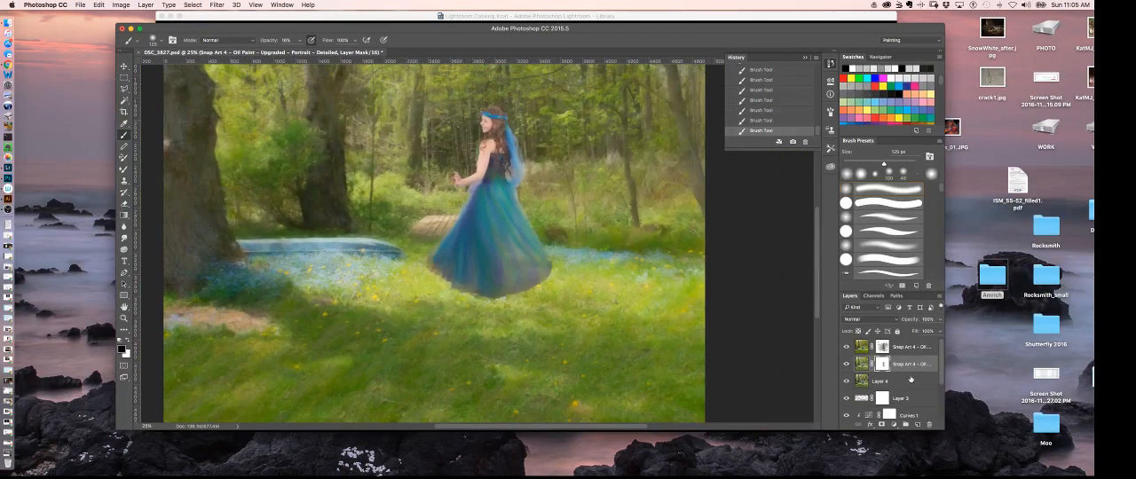
key(super+plus)
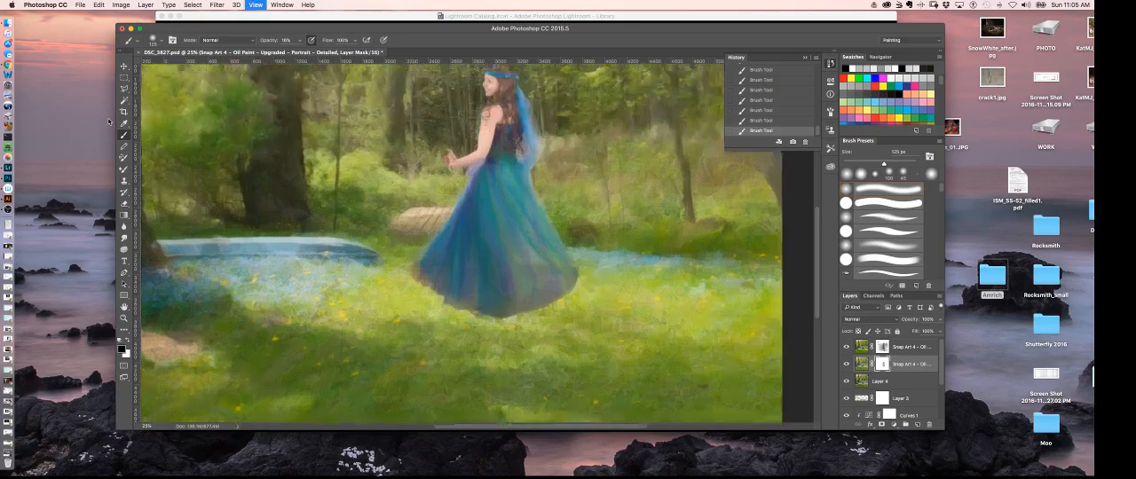
key(super+plus)
key(super+plus)
key(super+plus)
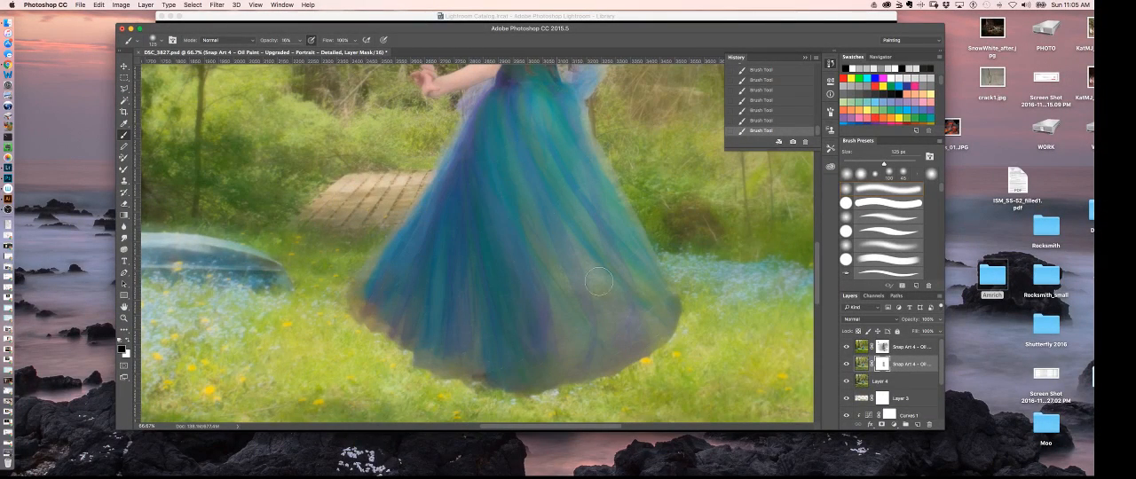
drag(542, 170, 576, 283)
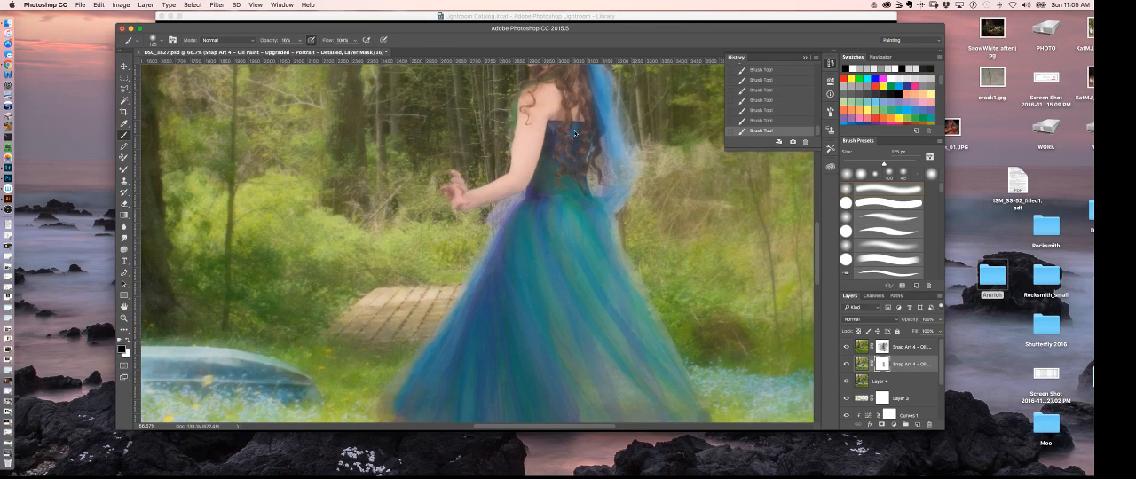
drag(577, 134, 559, 255)
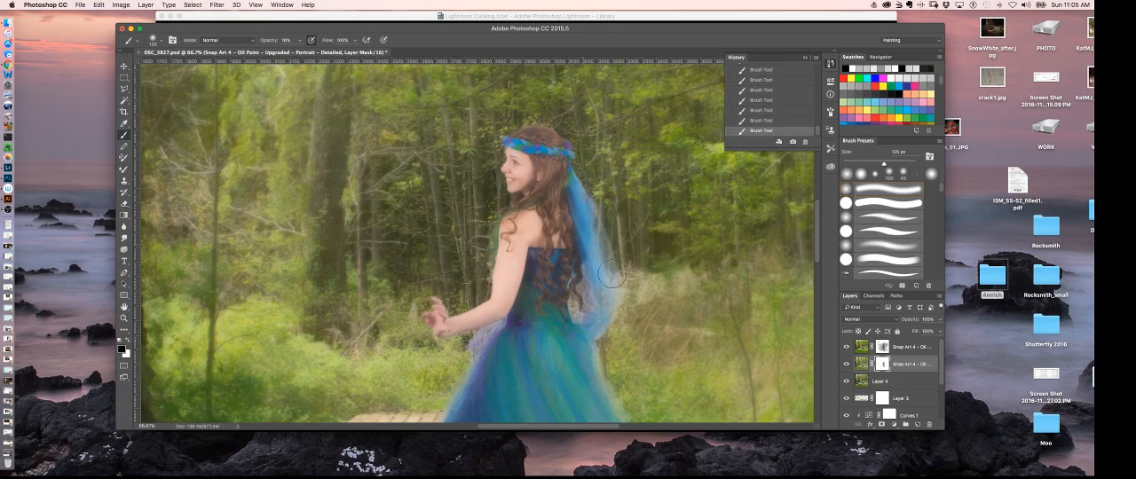
key(super+minus)
key(super+minus)
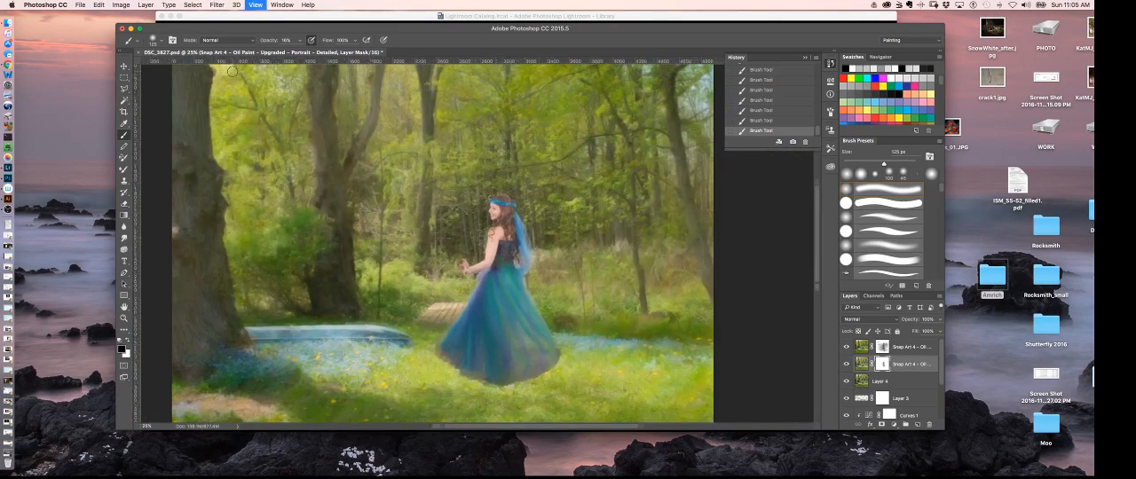
key(super+minus)
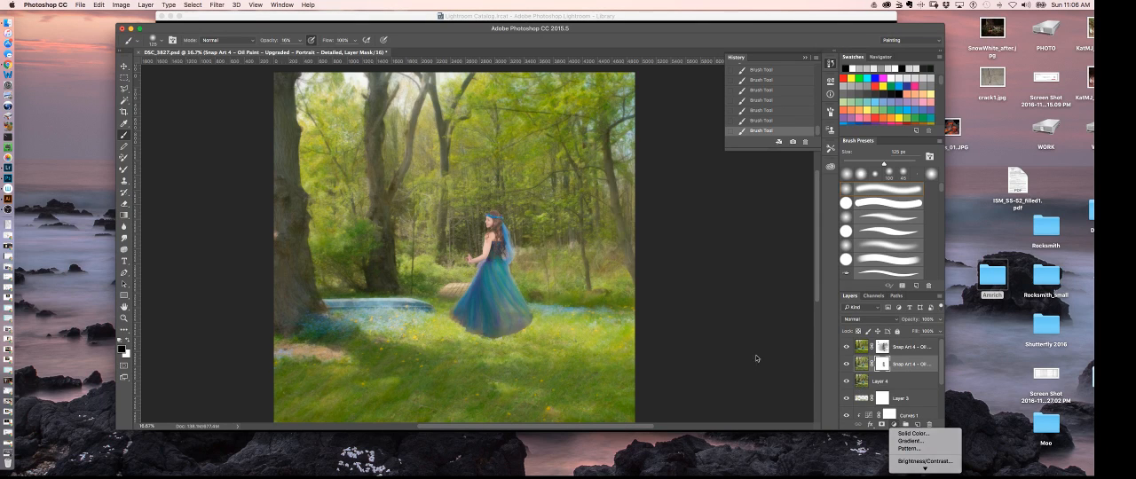
- Add a Curves adjustment layer above the top Snap Art layer
click(914, 347)
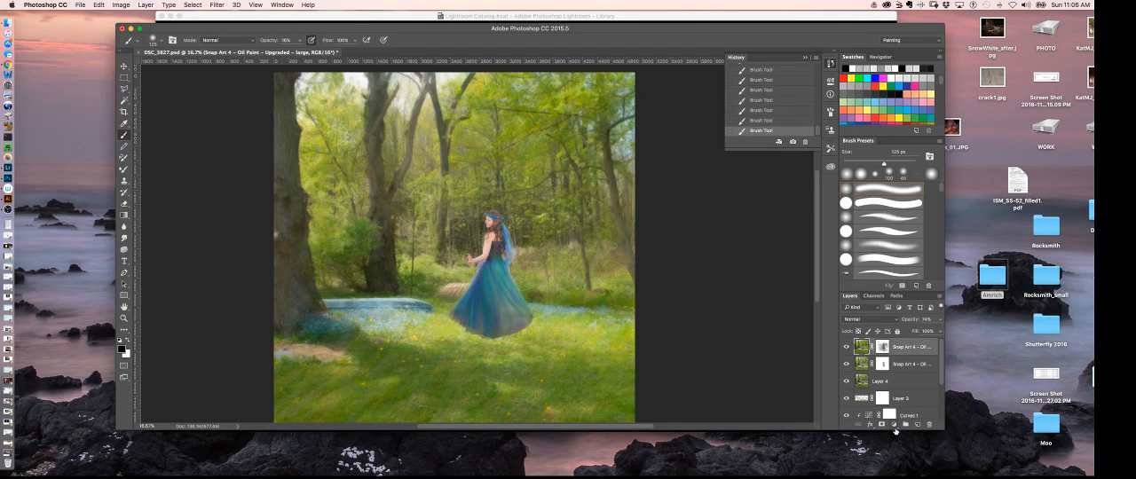
click(893, 424)
mouse_move(908, 472)
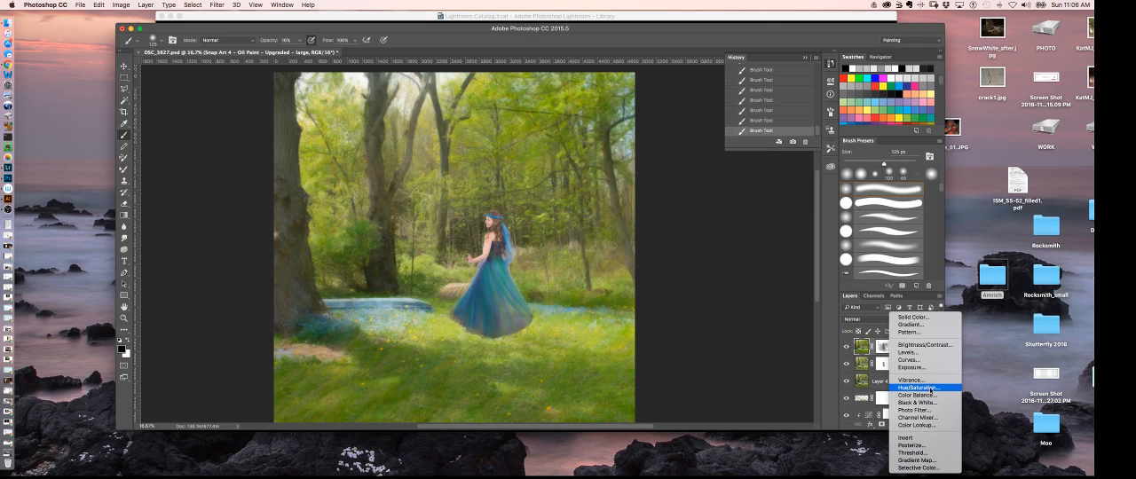
click(909, 359)
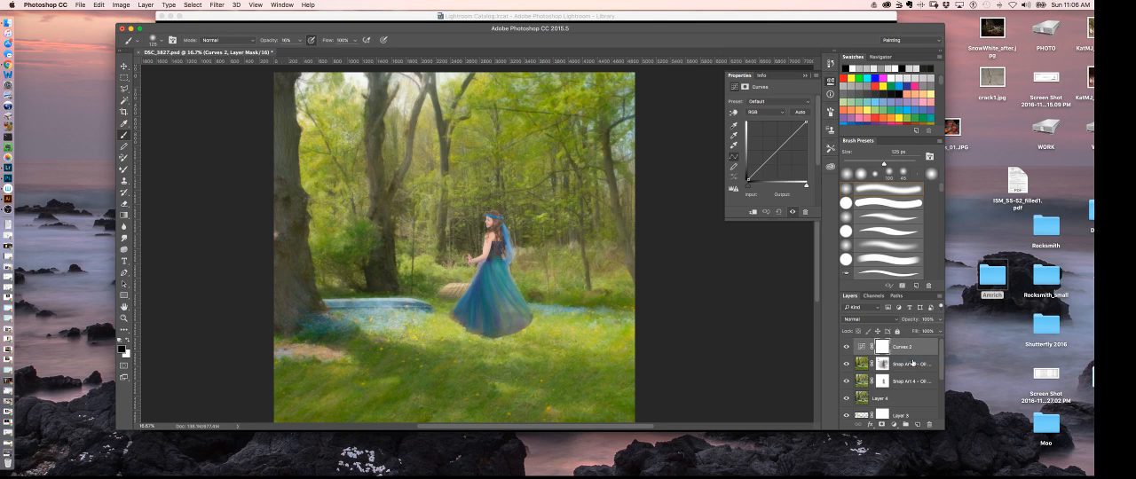
- Pull the midtones of the Blue channel curve slightly down to warm the image
click(765, 112)
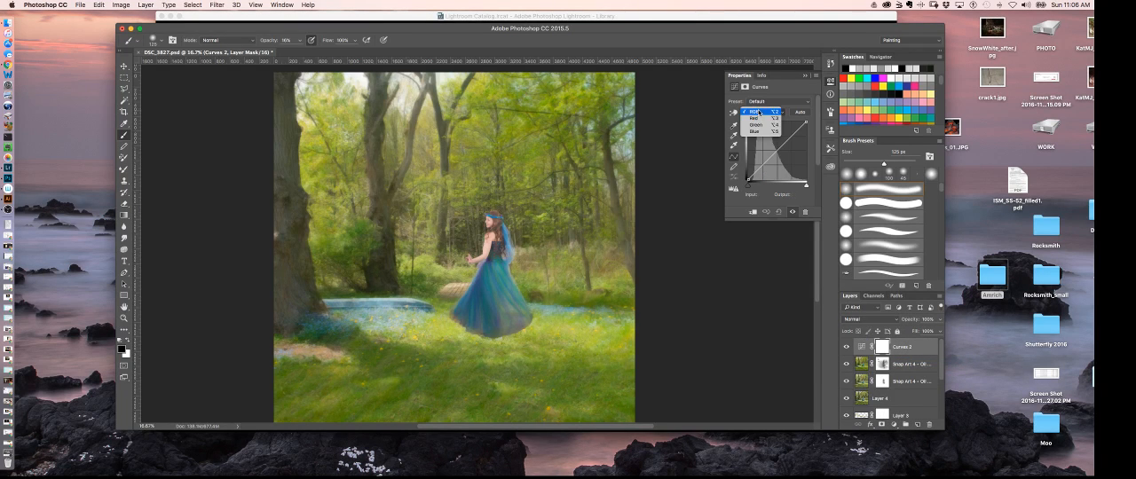
click(755, 132)
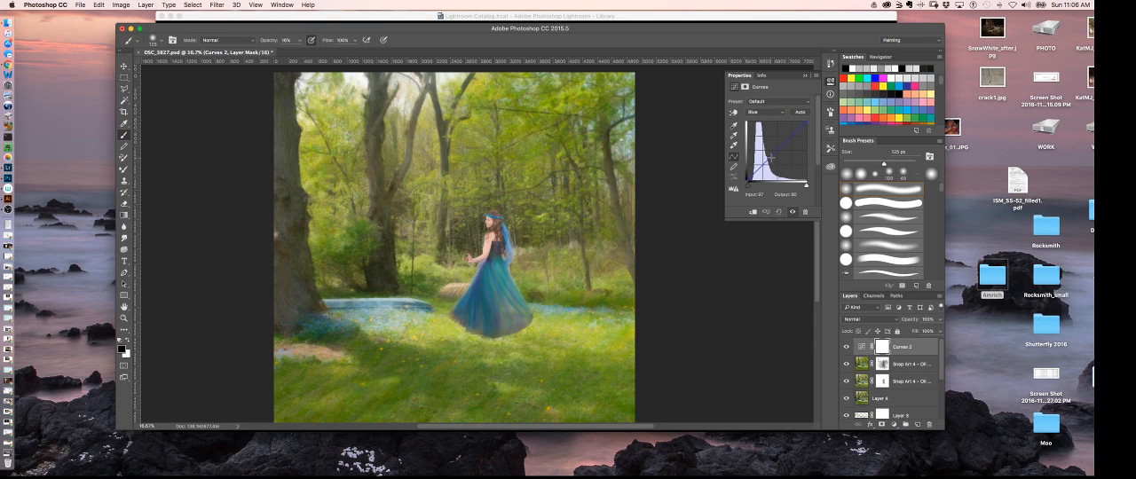
drag(770, 158, 774, 157)
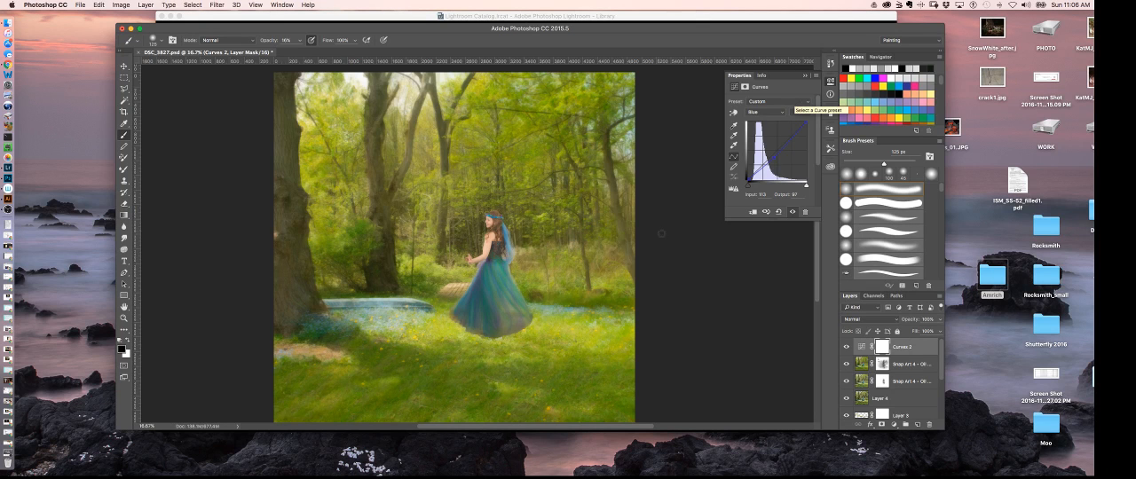
drag(776, 157, 774, 155)
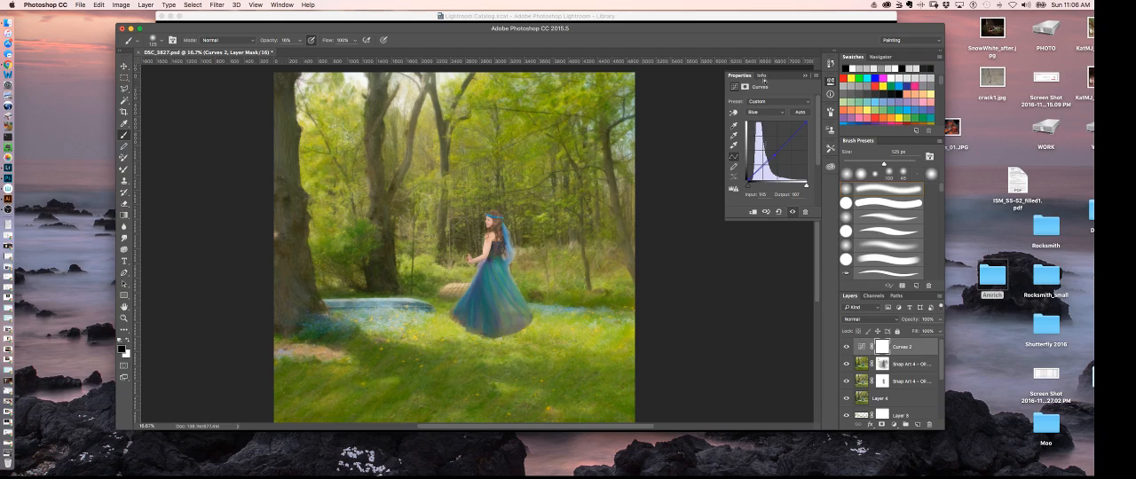
- Examine the warmed colours on the woman and dress up close, and compare them with the whole image
key(super+plus)
key(super+plus)
key(super+plus)
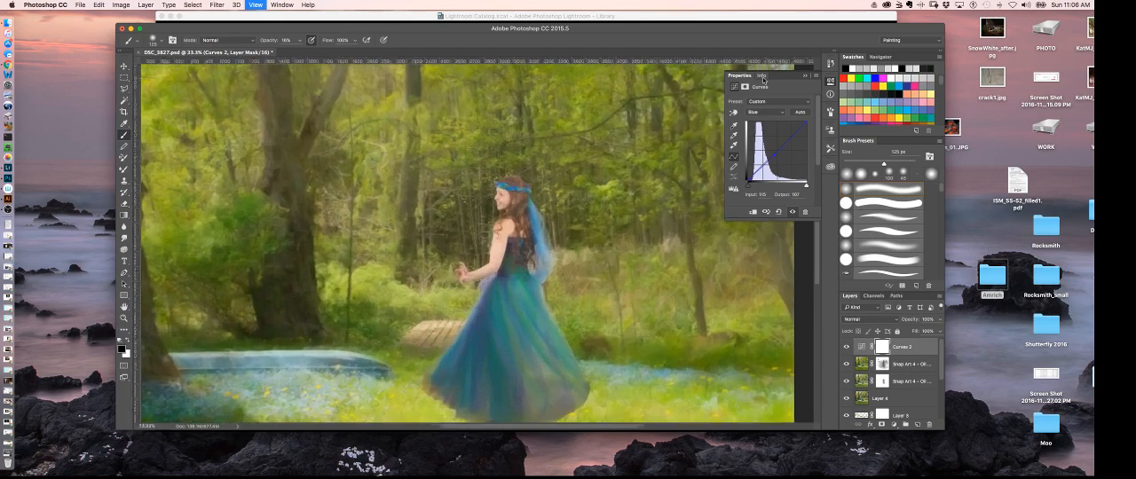
key(super+minus)
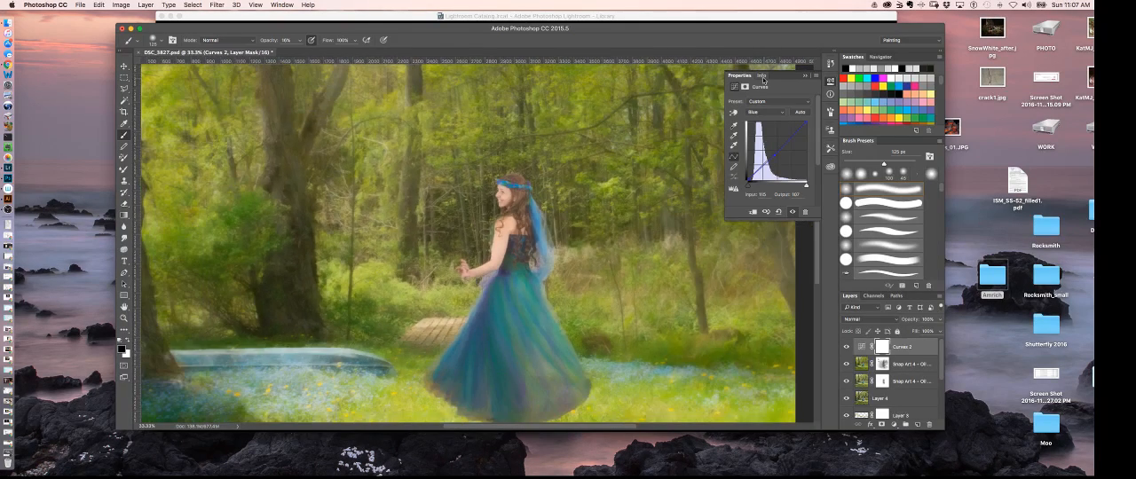
key(super+minus)
key(super+minus)
key(super+minus)
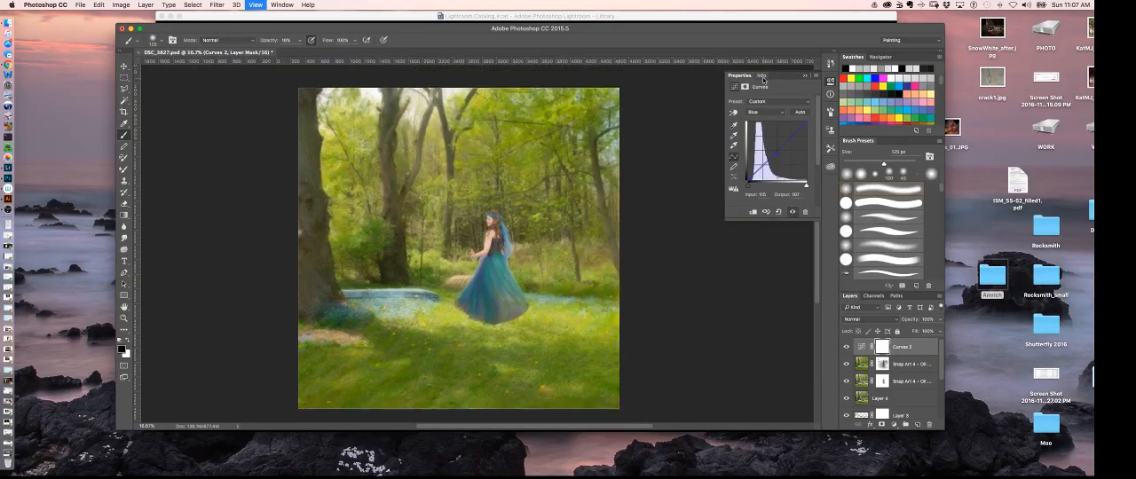
key(super+minus)
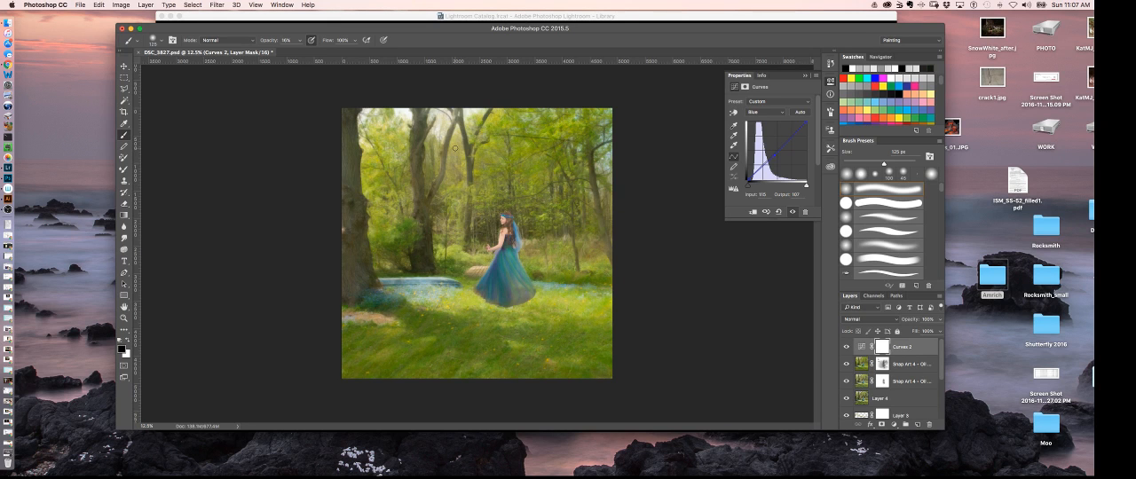
key(super+plus)
key(super+plus)
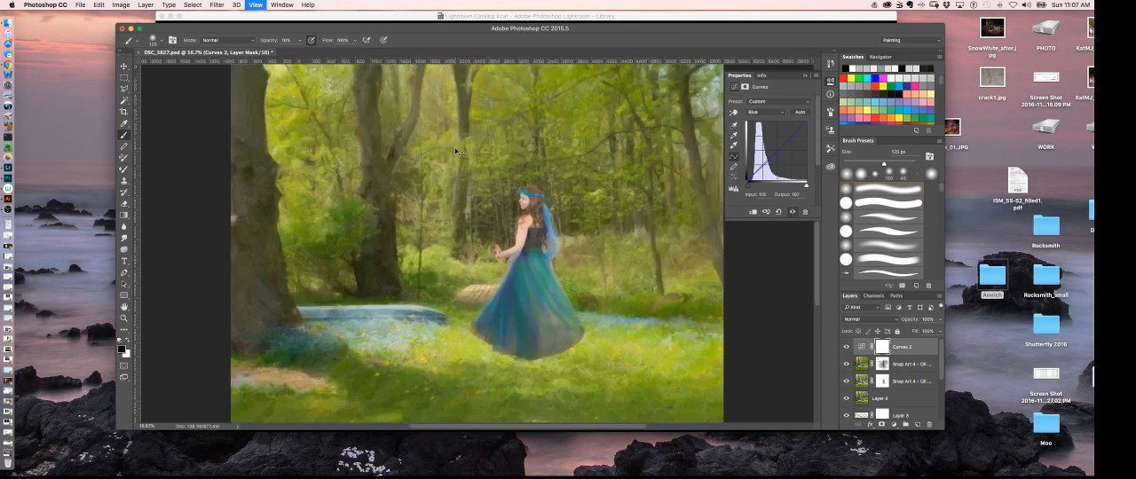
key(super+minus)
key(super+minus)
key(super+minus)
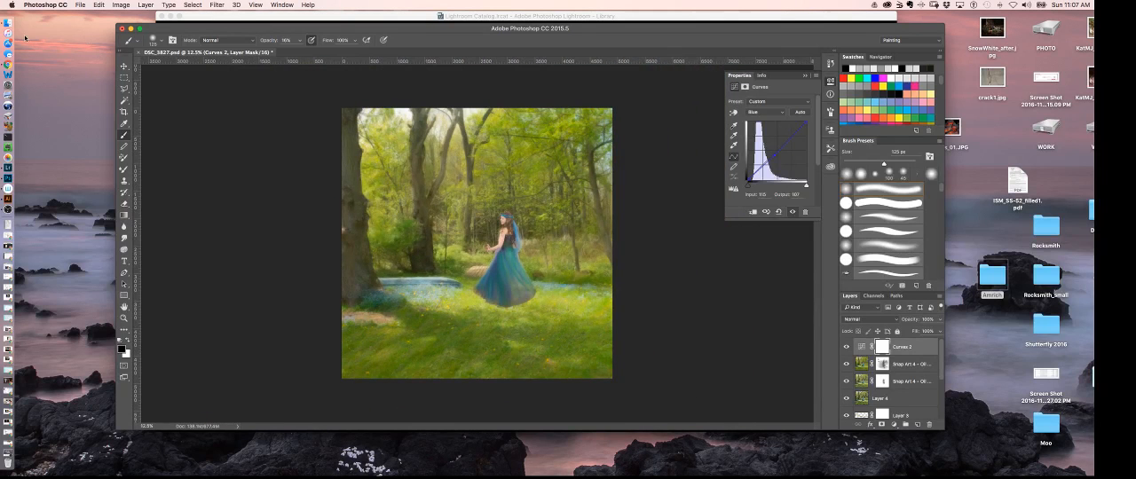
click(25, 38)
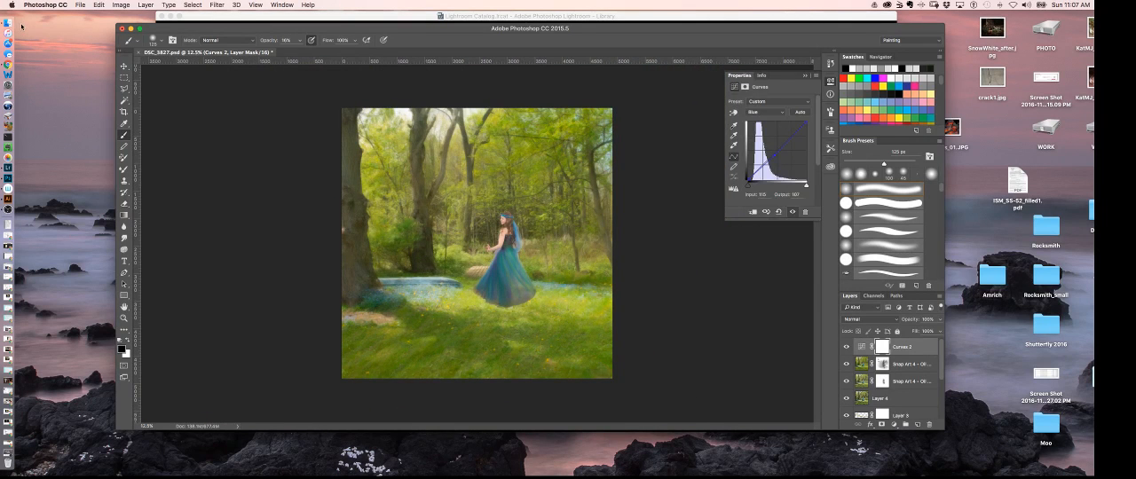
click(521, 212)
- Draw a closed Pen path around the woman and the area above her, and load it as a selection
click(124, 89)
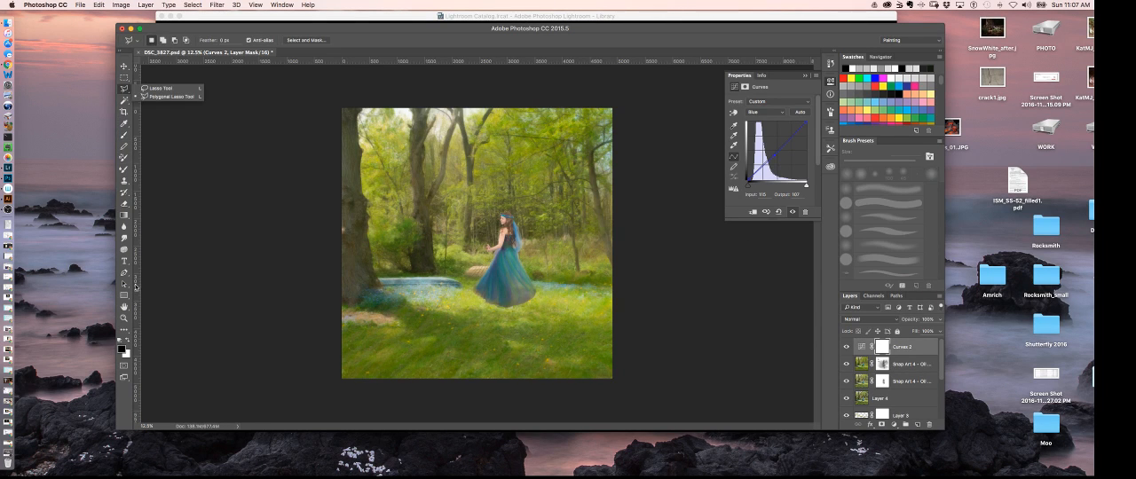
click(124, 274)
drag(451, 282, 455, 243)
drag(472, 212, 543, 183)
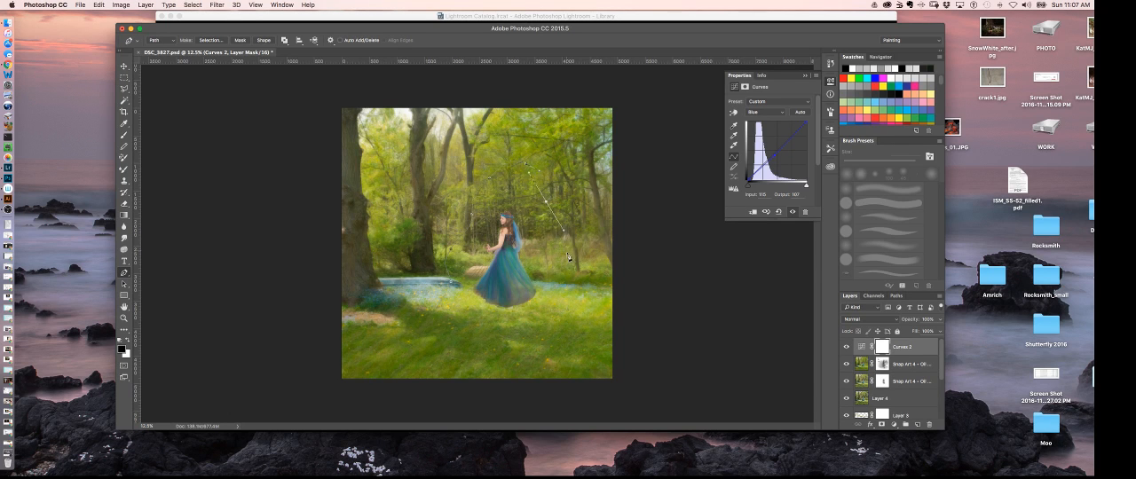
drag(565, 247, 572, 266)
drag(570, 297, 462, 309)
click(455, 287)
click(896, 296)
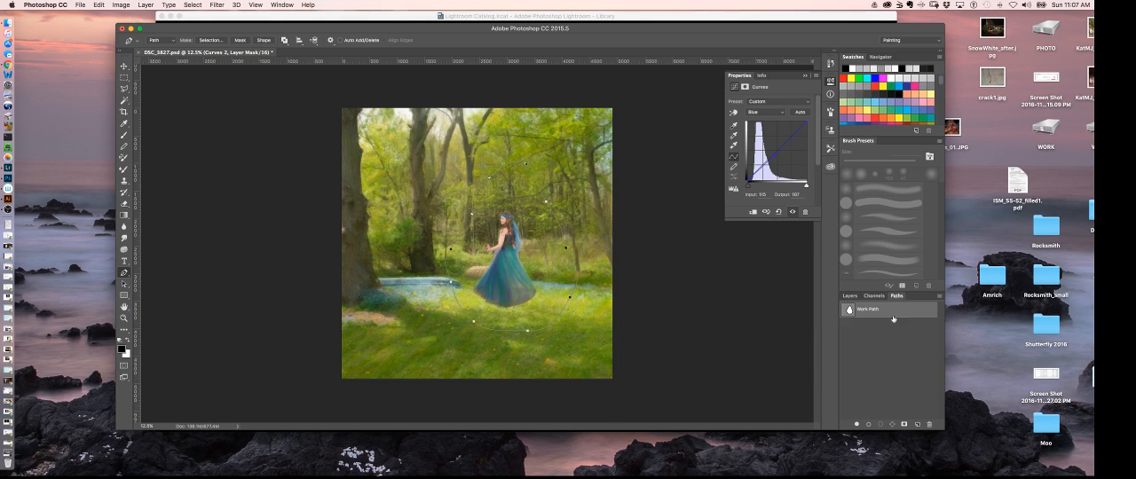
super+click(849, 310)
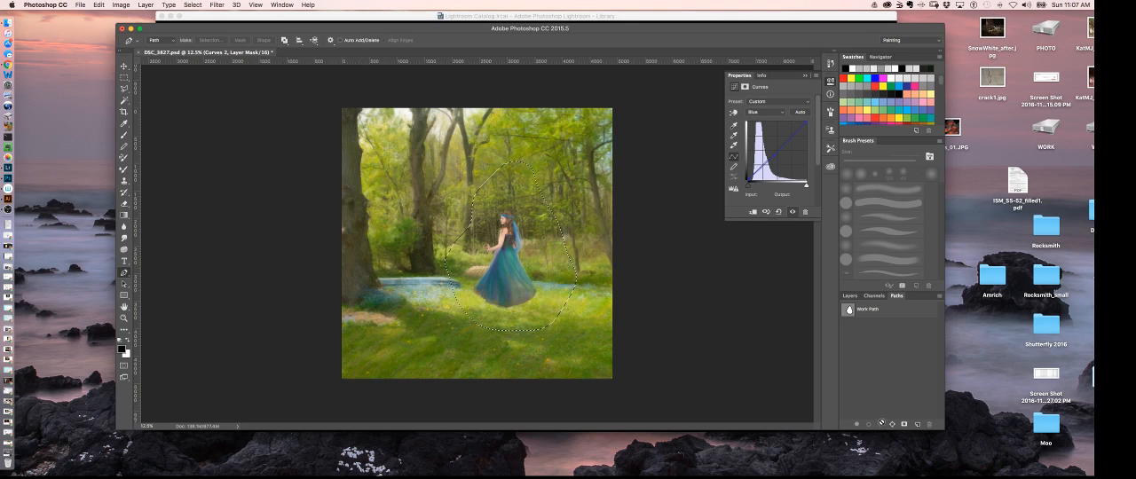
click(850, 297)
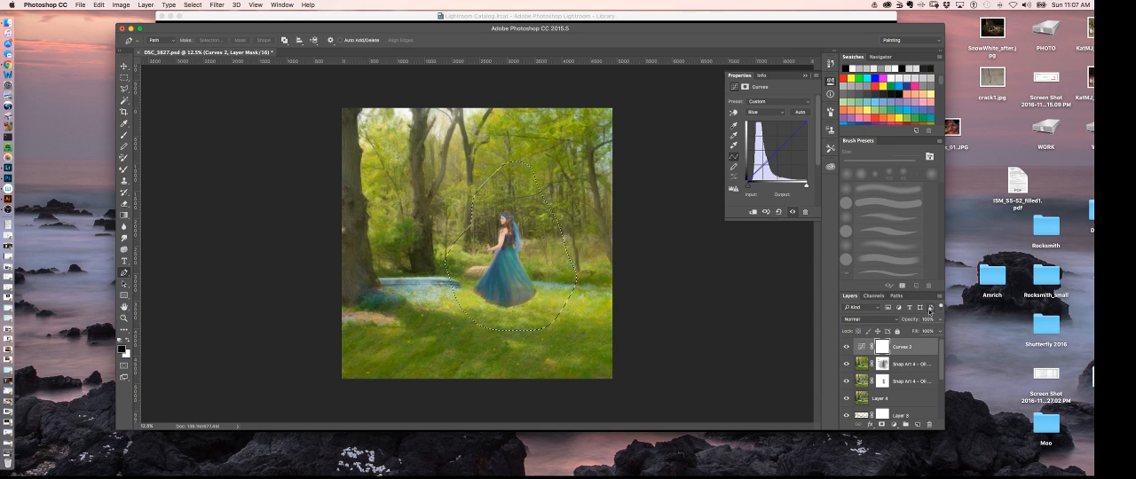
click(215, 5)
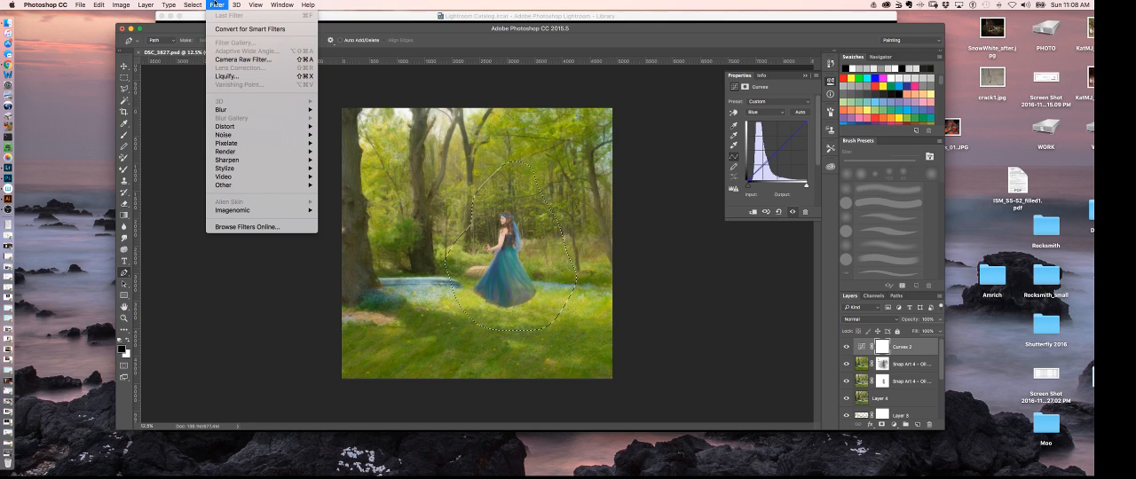
click(216, 6)
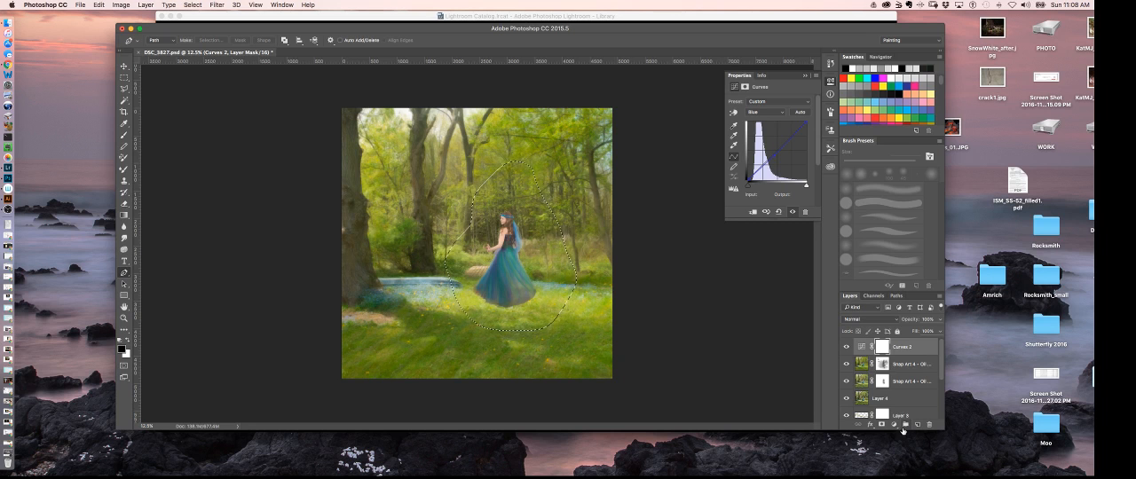
click(216, 4)
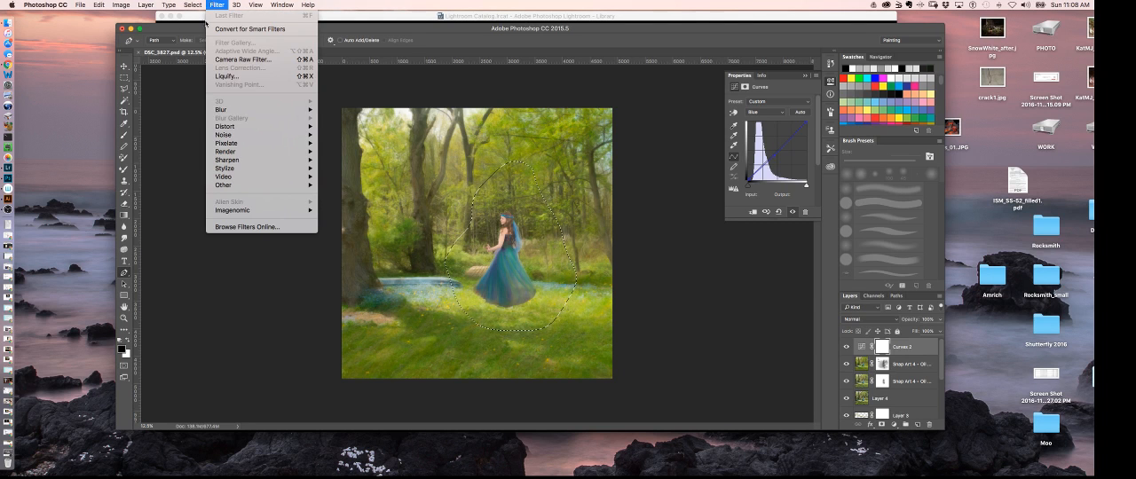
mouse_move(222, 109)
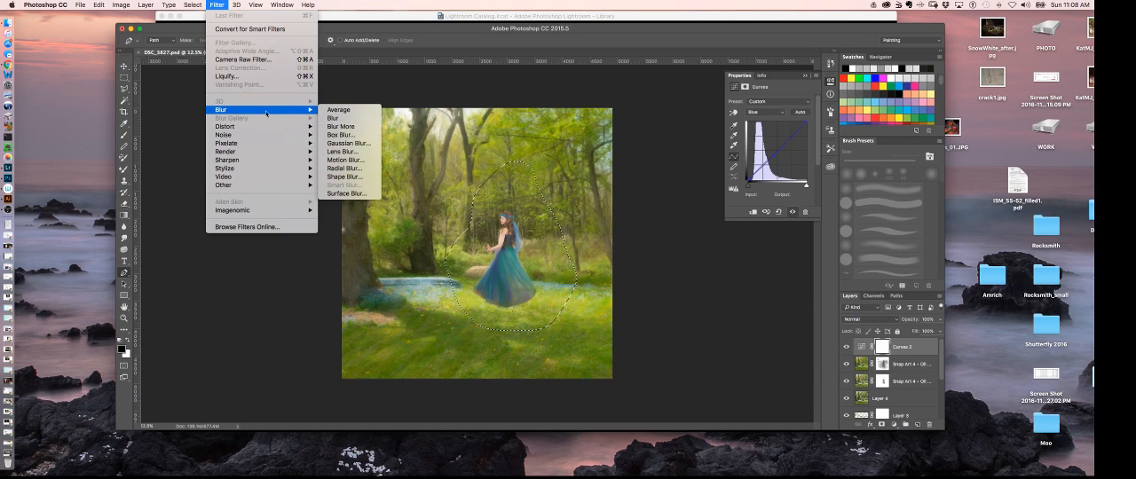
click(349, 143)
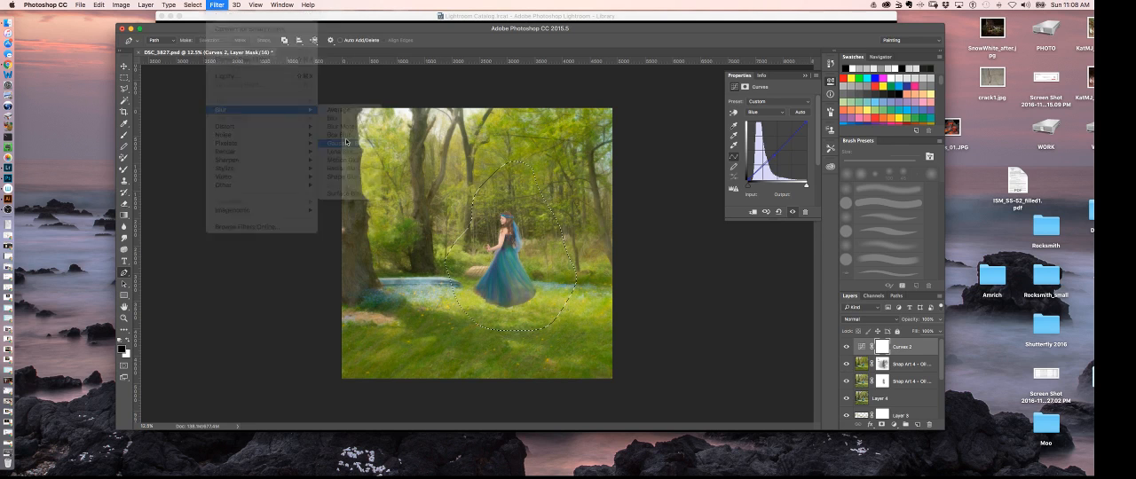
click(828, 131)
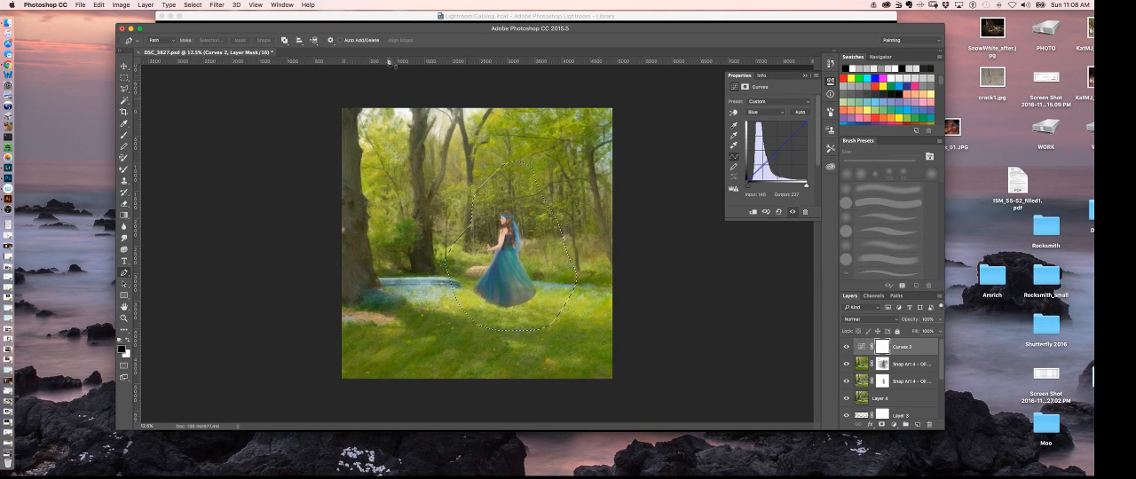
- Feather the selection around the woman with a radius of 1000 pixels
click(216, 4)
mouse_move(193, 4)
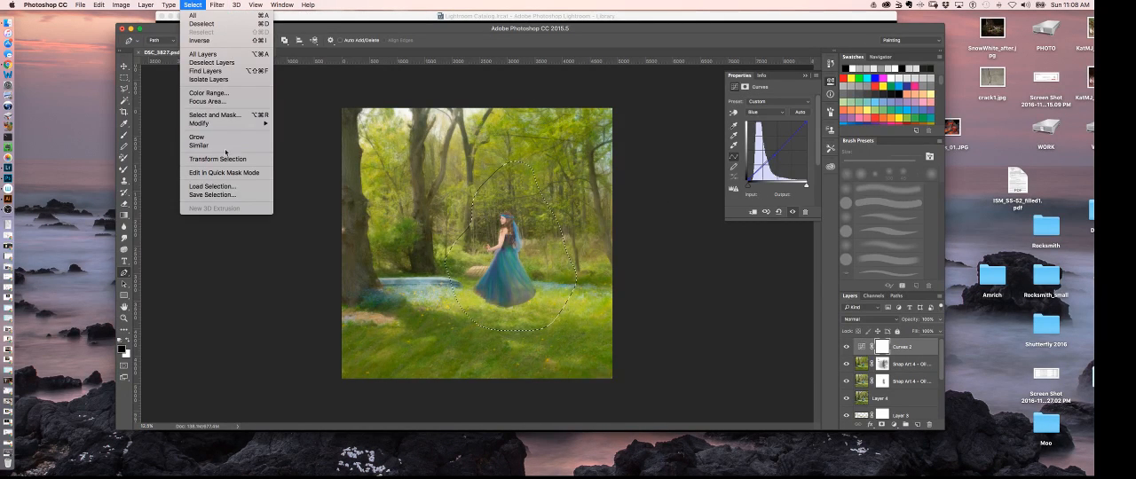
mouse_move(253, 123)
click(296, 158)
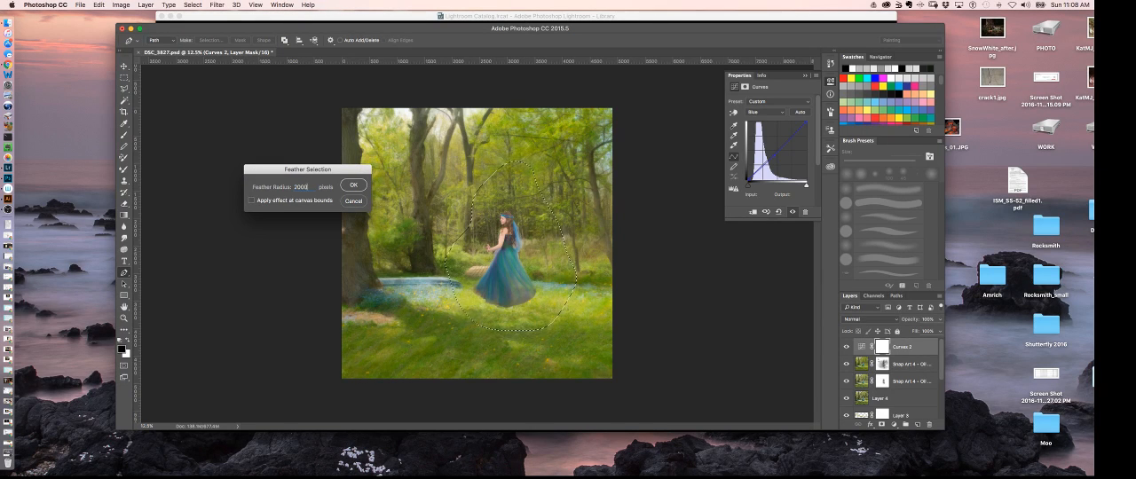
click(352, 186)
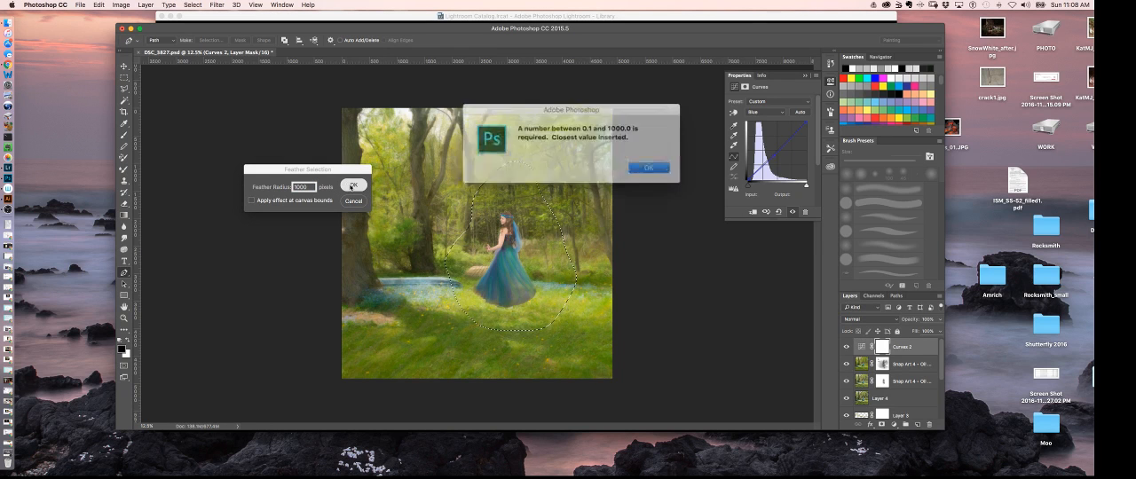
click(637, 165)
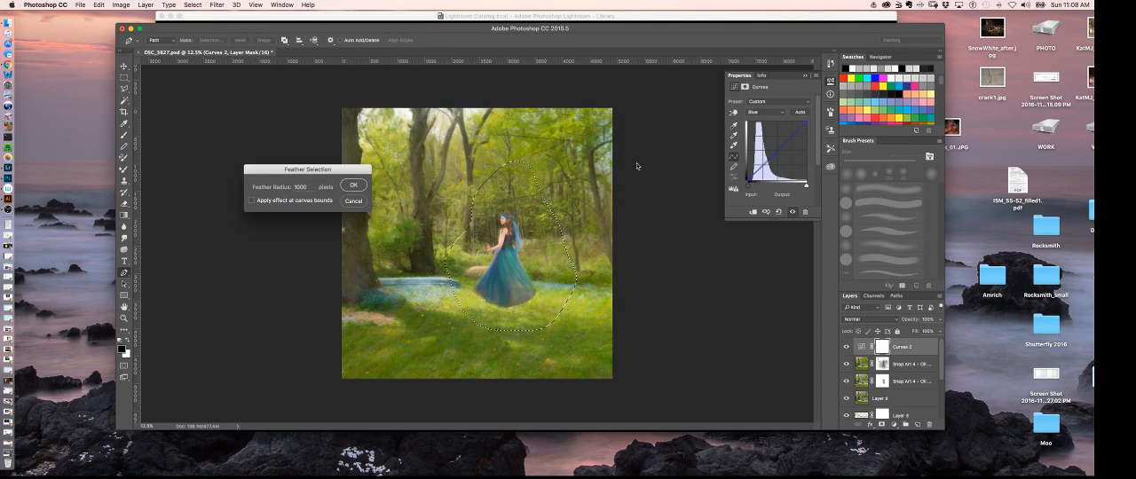
click(354, 188)
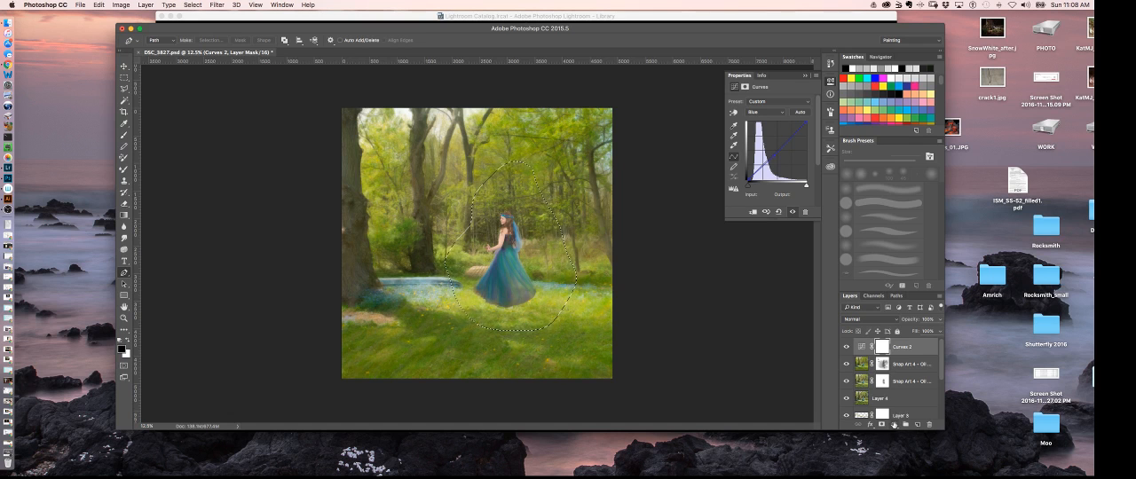
- Try a new Curves adjustment layer masked to the selection around the woman, and delete that layer
click(894, 425)
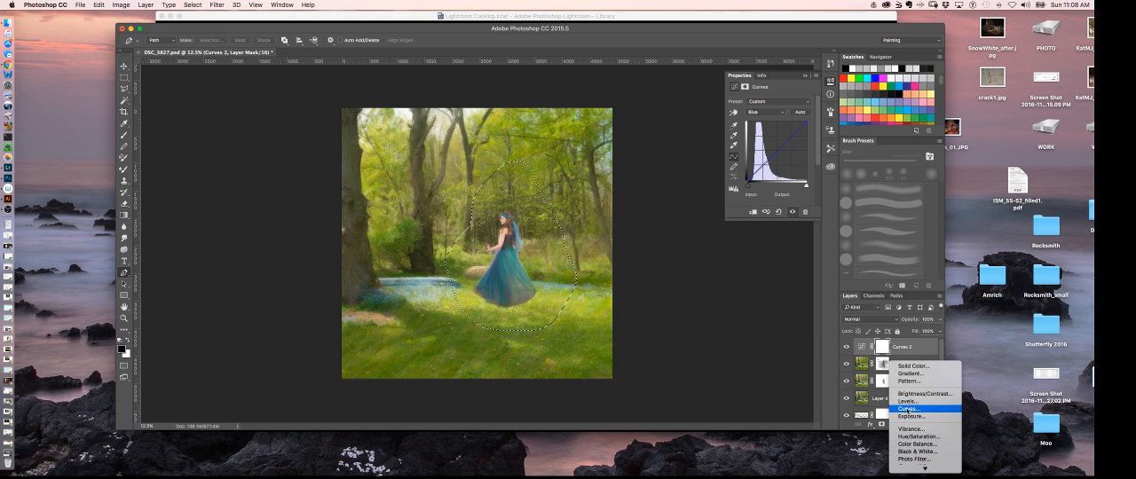
click(909, 408)
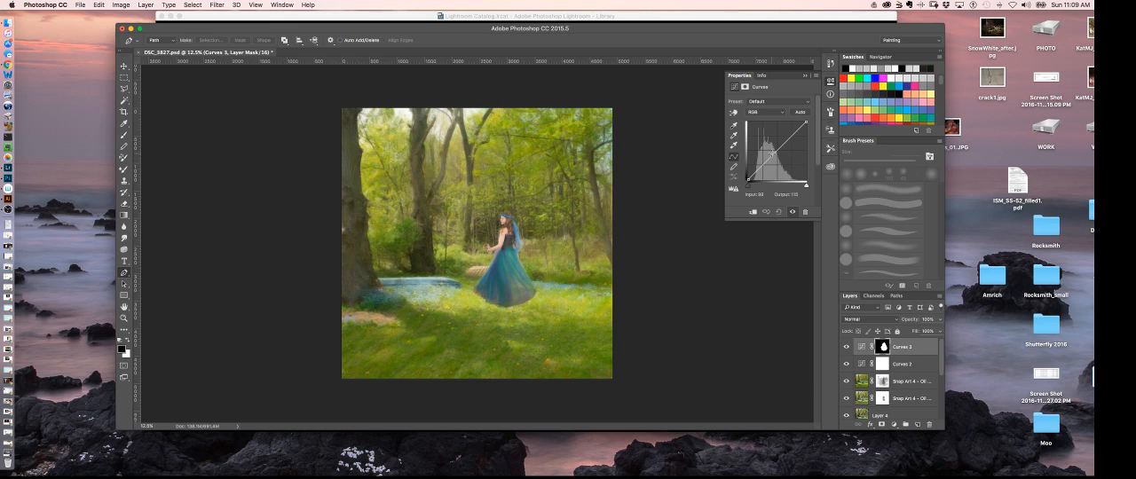
drag(770, 155, 774, 158)
key(super+z)
drag(916, 352, 929, 424)
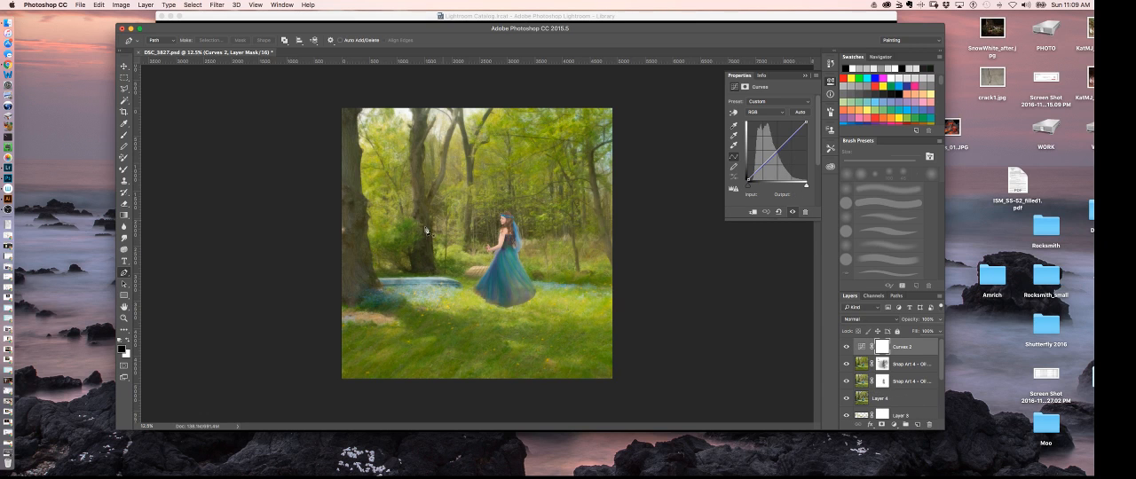
- Draw a freehand Lasso selection closely around the woman and feather it by 1000 pixels
click(125, 89)
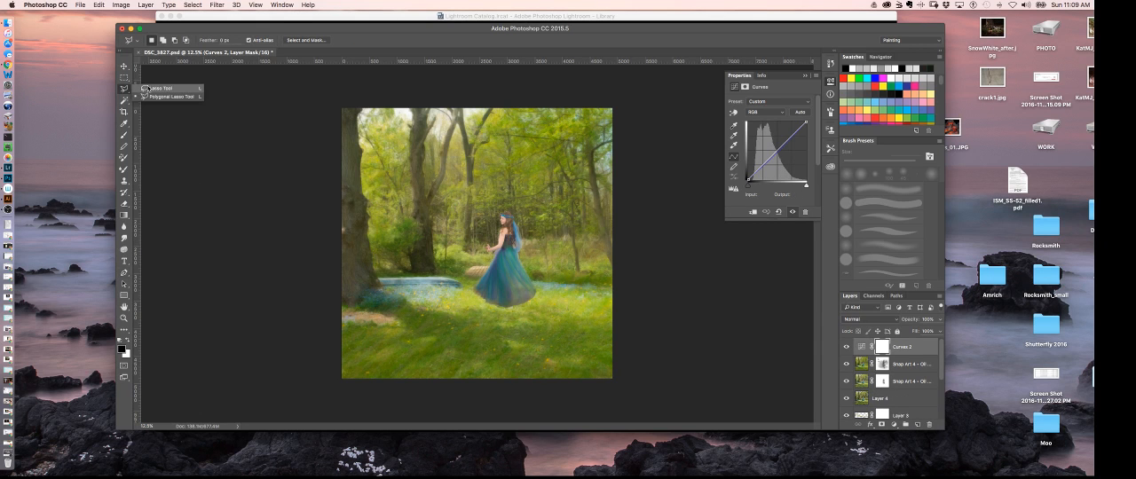
mouse_move(459, 307)
mouse_down()
mouse_move(456, 279)
mouse_move(486, 211)
mouse_move(511, 205)
mouse_move(543, 224)
mouse_move(563, 280)
mouse_move(545, 311)
mouse_move(494, 326)
mouse_move(460, 307)
mouse_up()
click(121, 4)
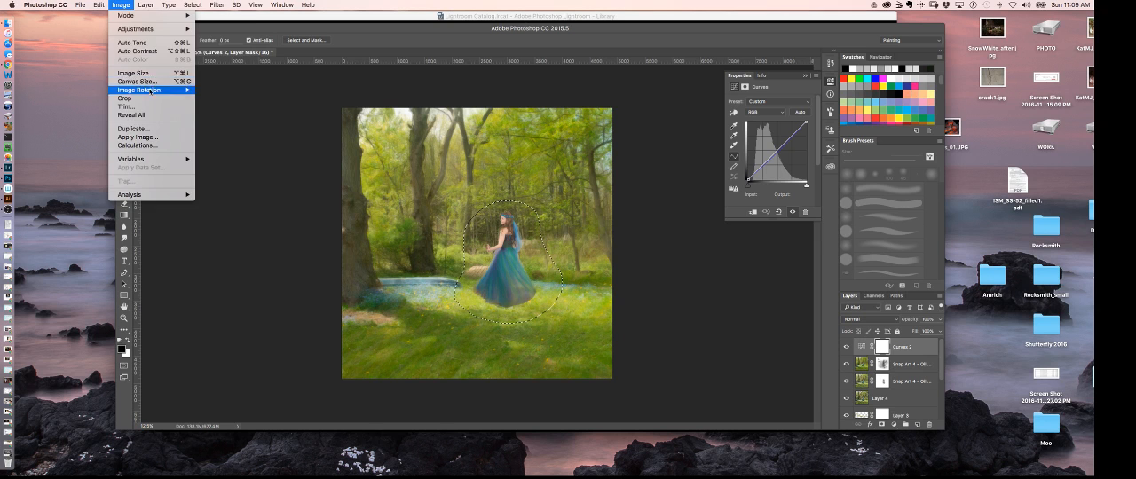
mouse_move(192, 4)
mouse_move(220, 125)
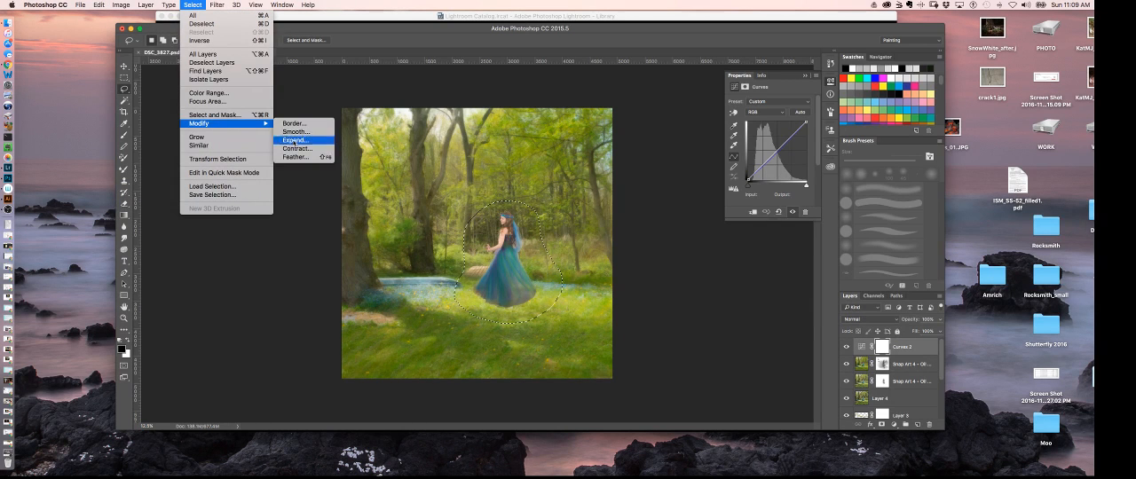
click(299, 158)
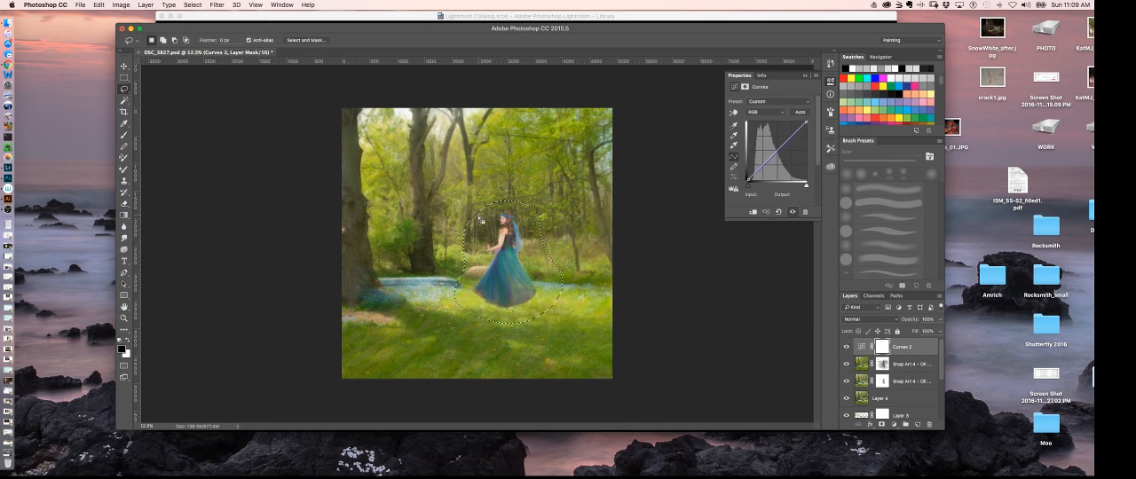
click(217, 5)
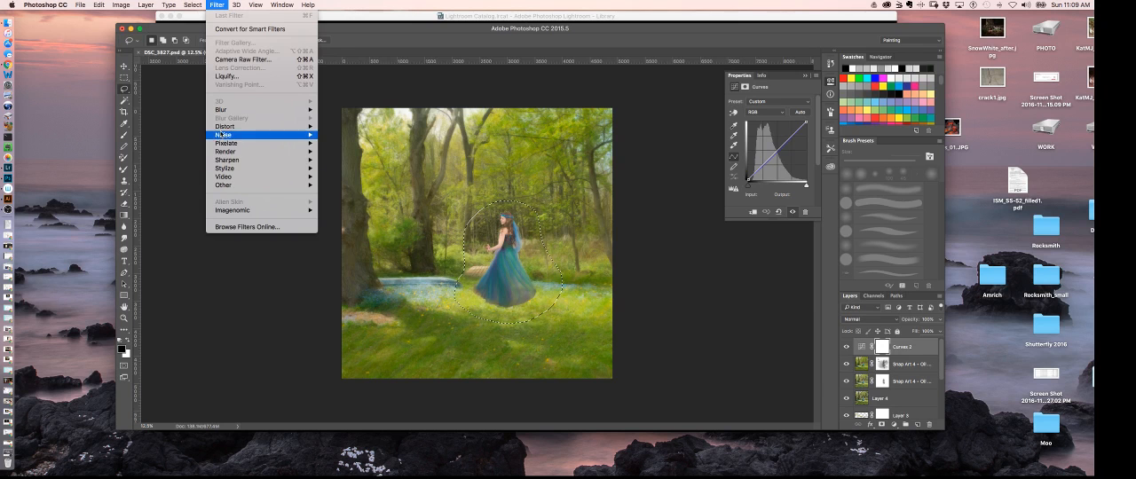
mouse_move(196, 7)
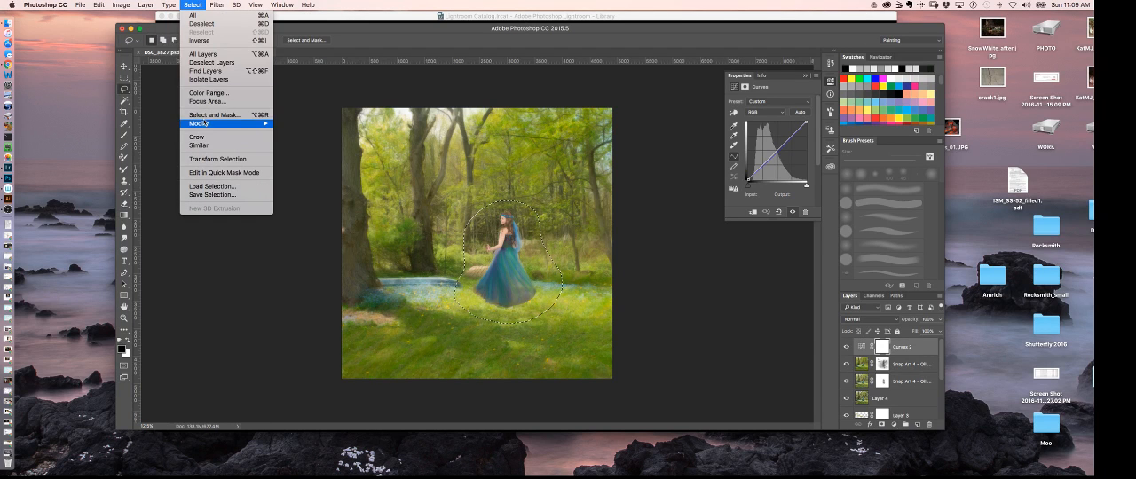
mouse_move(221, 124)
click(299, 158)
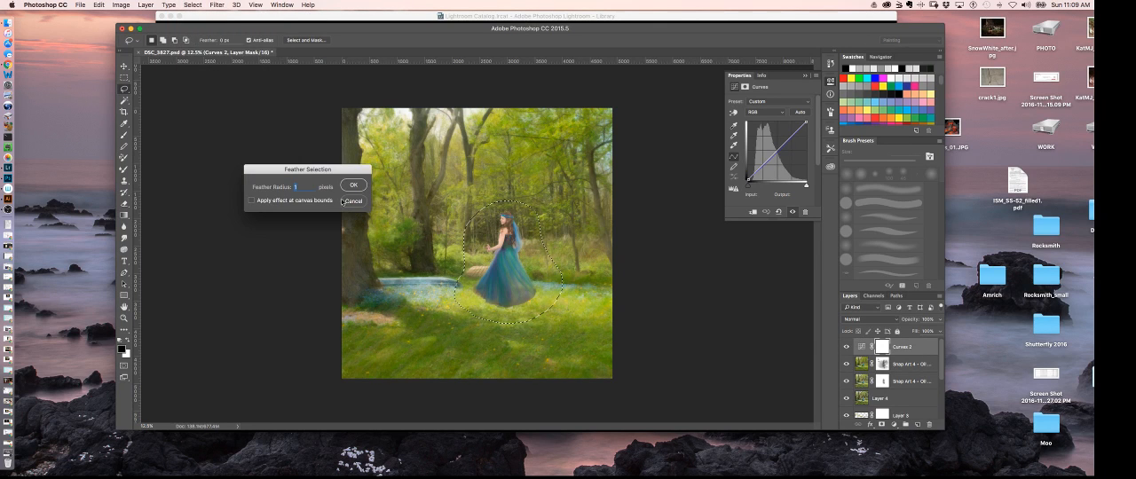
text(1000)
click(349, 187)
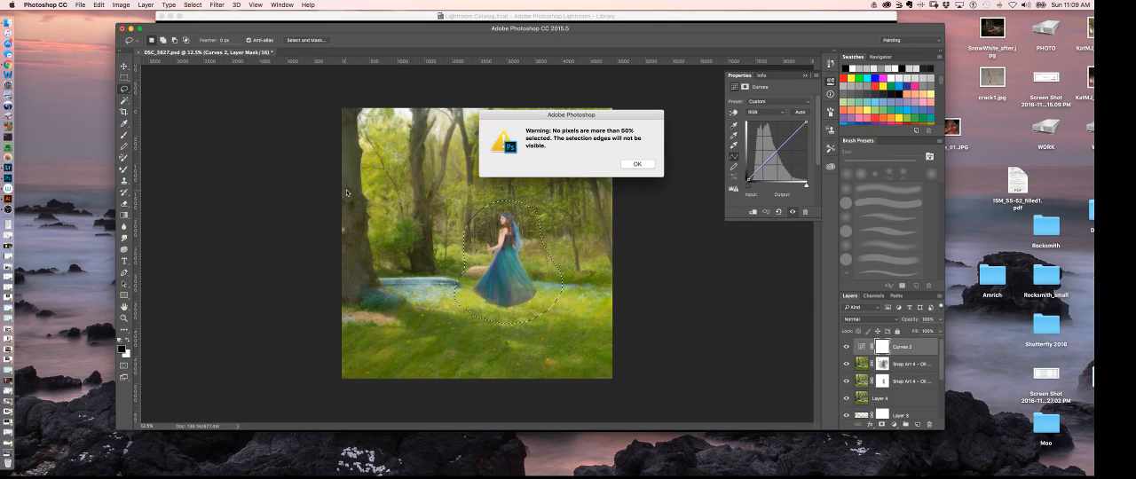
- Dismiss the selection-edge warning and add a new empty layer above the Curves 2 adjustment layer
click(638, 165)
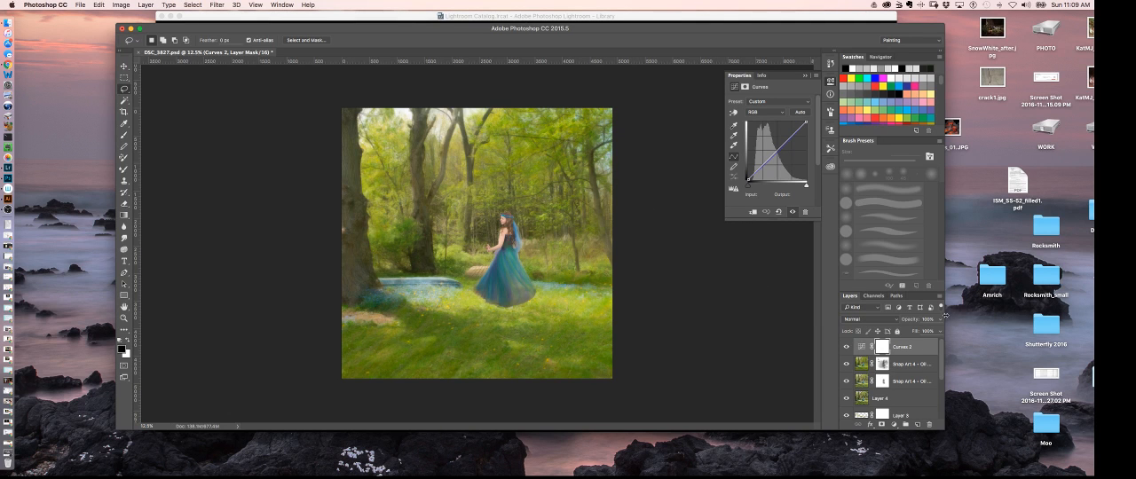
click(939, 298)
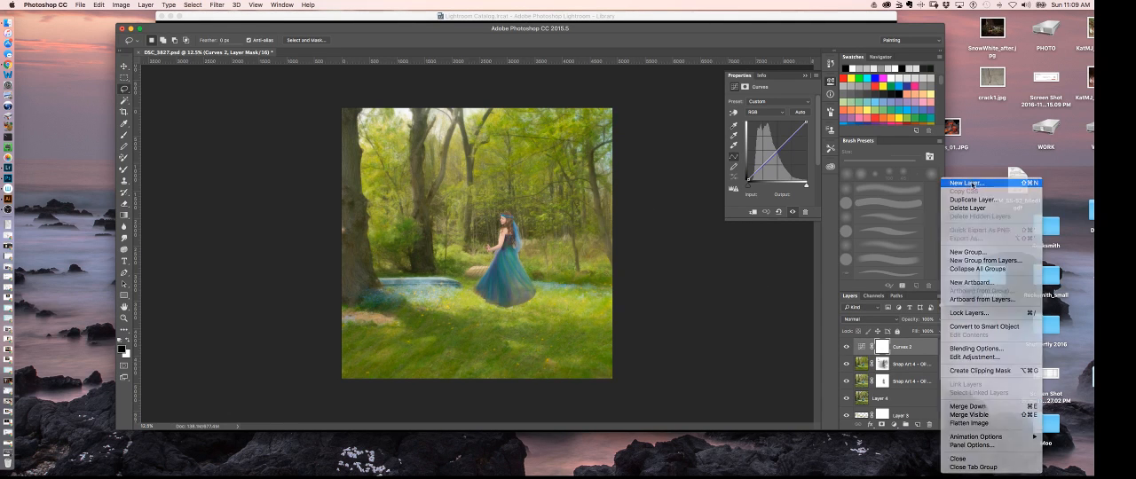
click(967, 184)
click(385, 168)
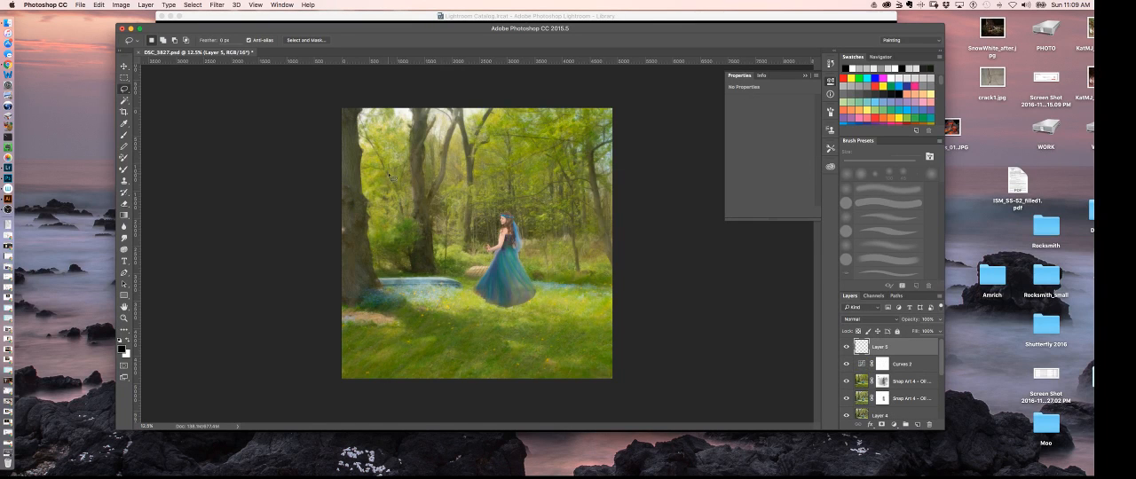
- Draw a freehand Lasso selection around the woman with some space around her, and invert the selection
mouse_move(450, 272)
mouse_down()
mouse_move(447, 224)
mouse_move(478, 185)
mouse_up()
mouse_move(550, 236)
mouse_down()
mouse_move(563, 301)
mouse_move(518, 330)
mouse_move(446, 302)
mouse_move(450, 272)
mouse_up()
click(201, 4)
click(204, 42)
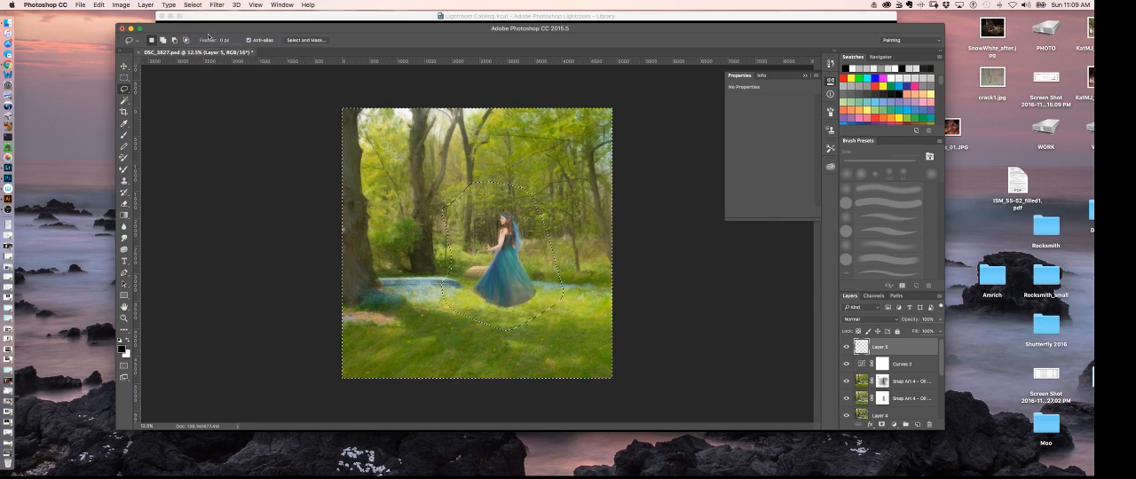
- Add a Curves adjustment layer masked to the inverted selection and lower its midtones to darken the surroundings of the woman
click(893, 425)
click(873, 337)
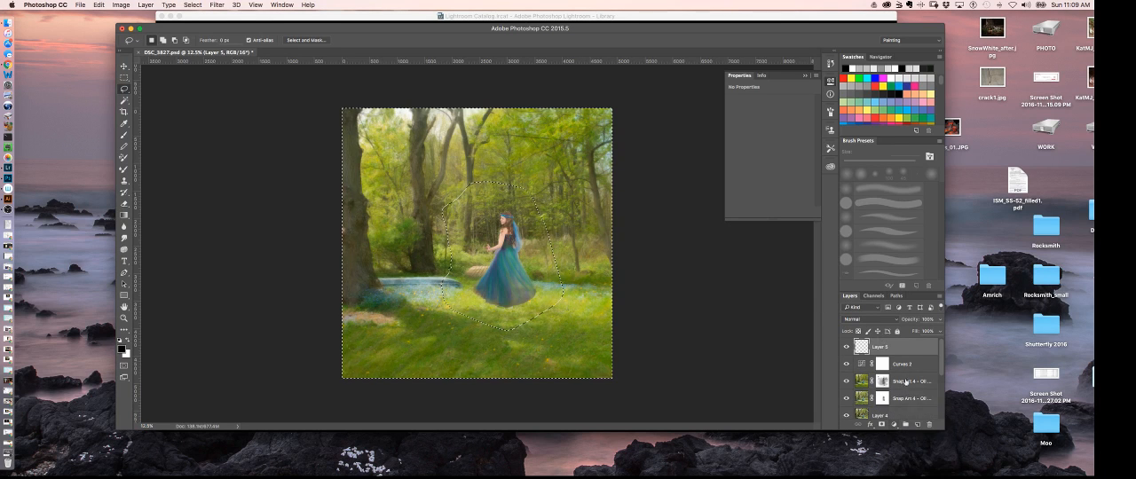
click(894, 424)
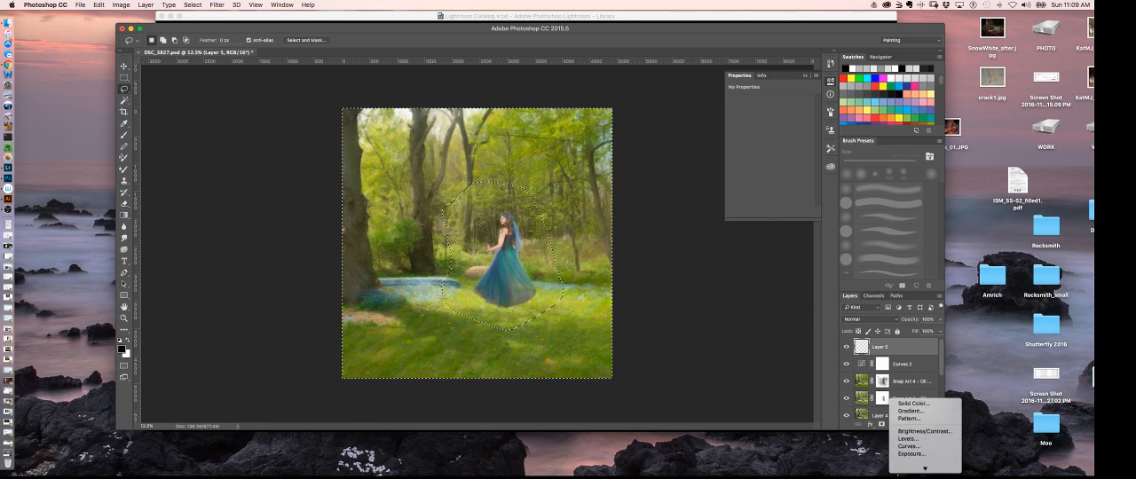
click(909, 423)
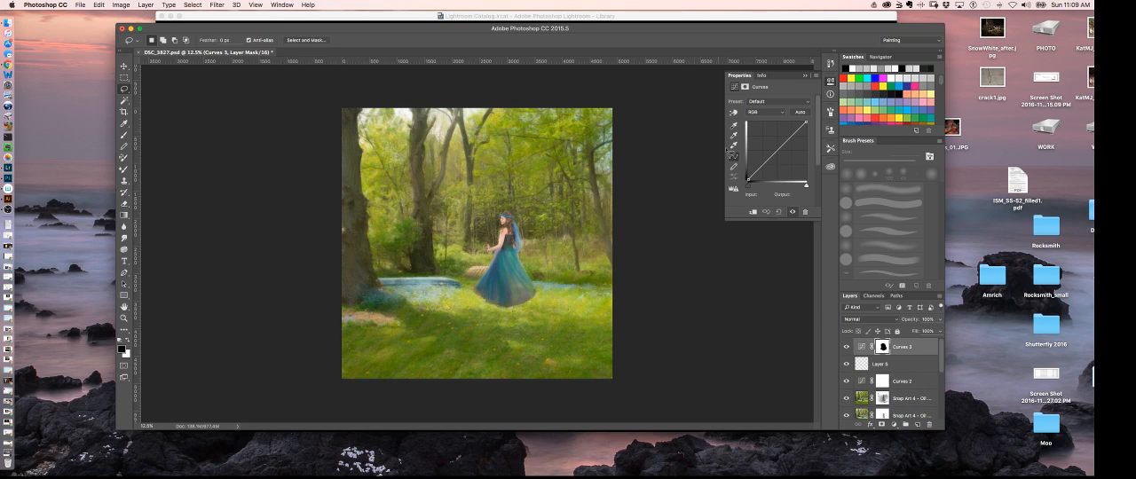
drag(774, 150, 781, 152)
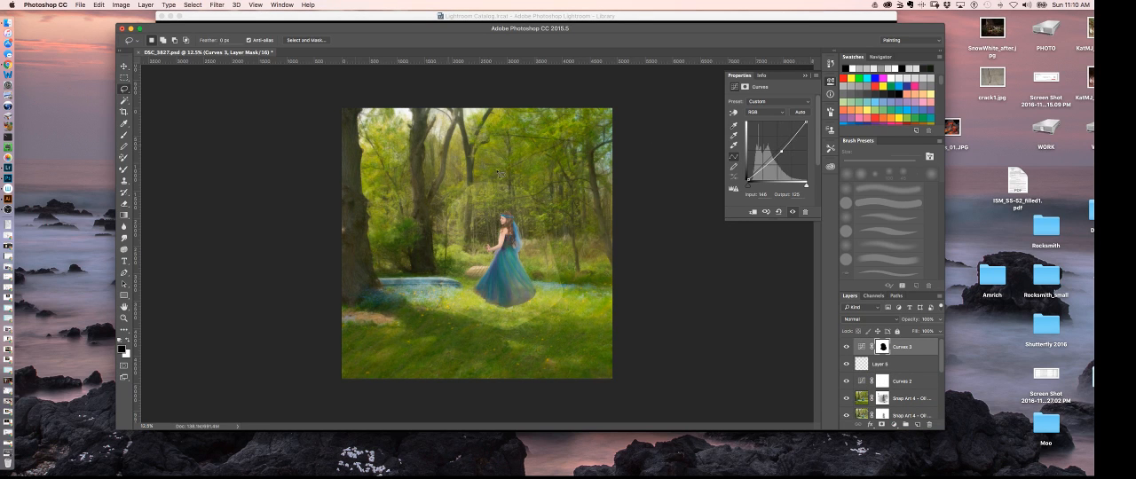
- Soften the Curves 3 layer mask with a strong Gaussian Blur and compare the image with and without that layer
click(882, 348)
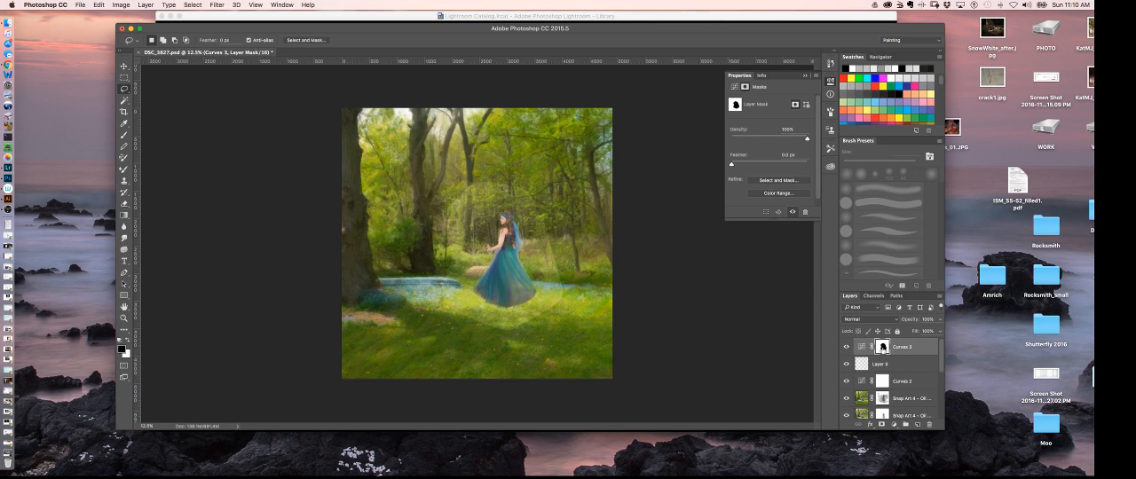
click(223, 4)
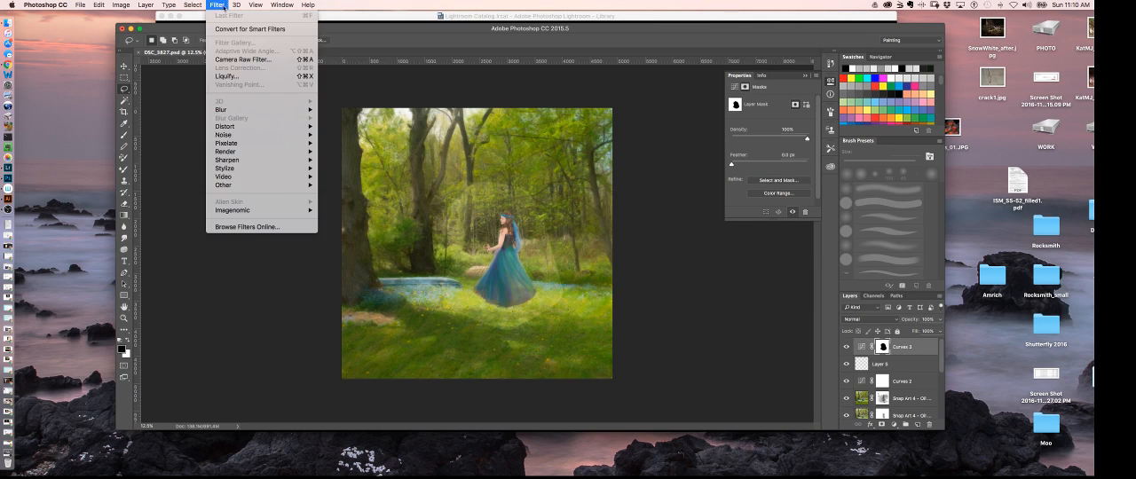
mouse_move(258, 110)
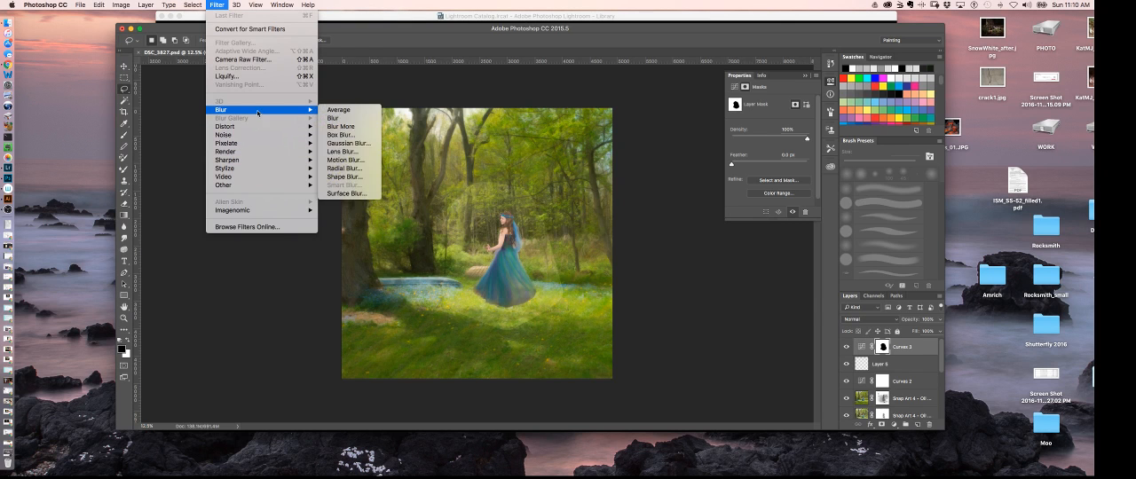
click(348, 144)
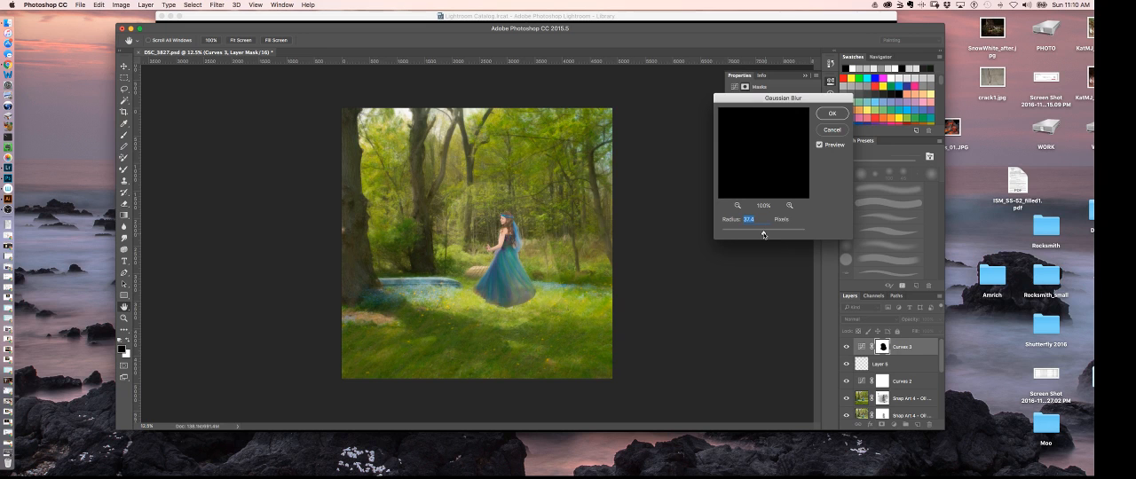
drag(764, 235, 781, 235)
click(833, 114)
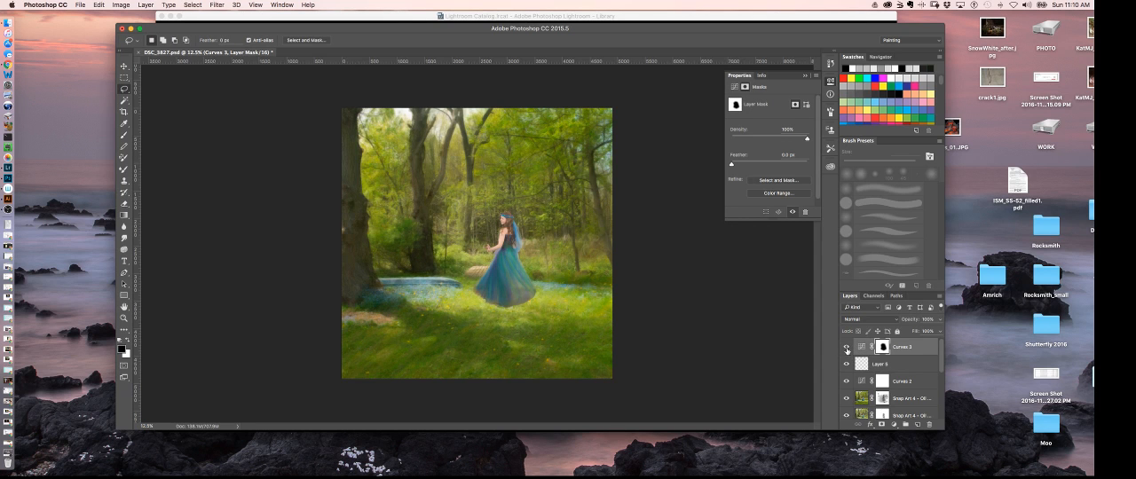
click(845, 348)
click(846, 349)
- Add a new empty layer at the top of the stack and delete the unused empty layer beneath Curves 3
key(super+equal)
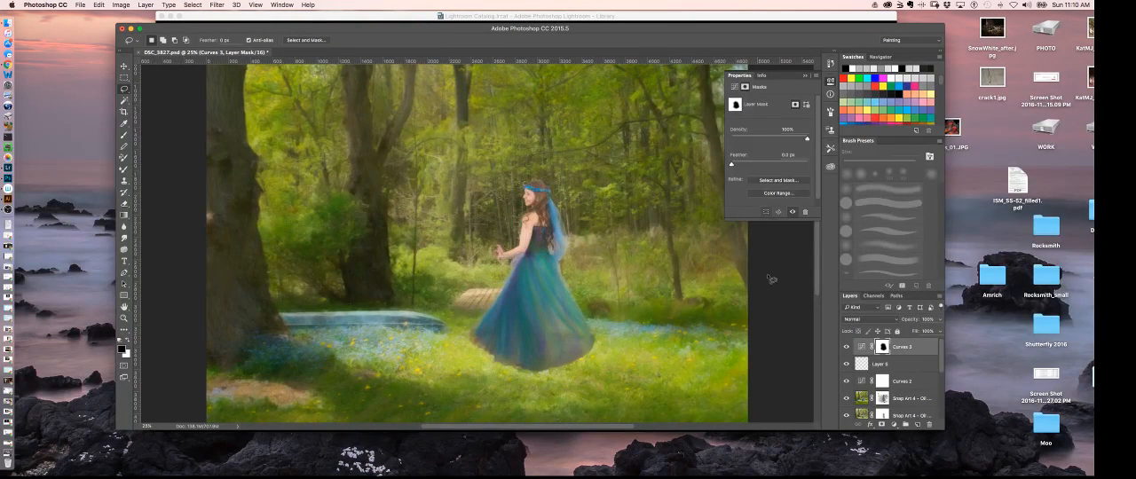
click(940, 302)
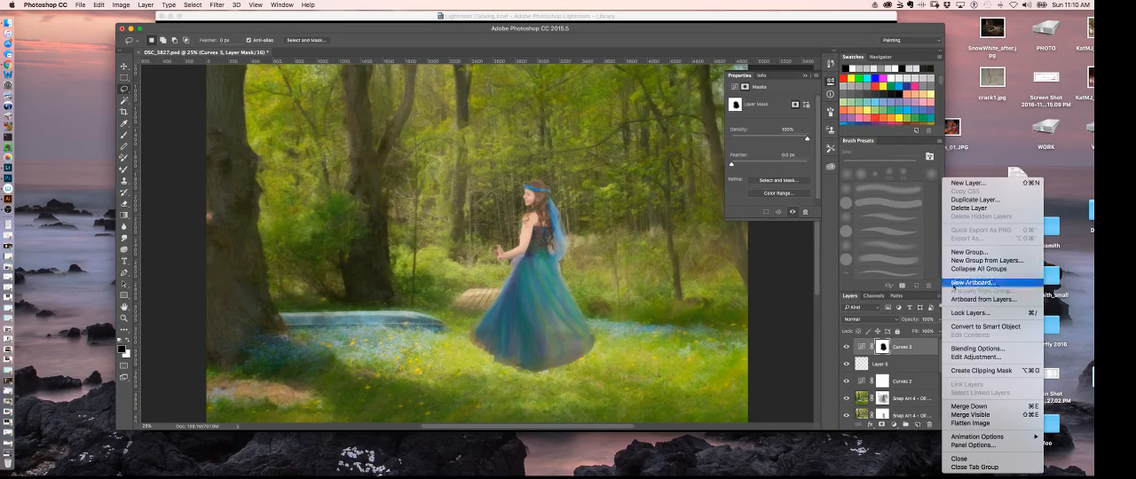
click(971, 185)
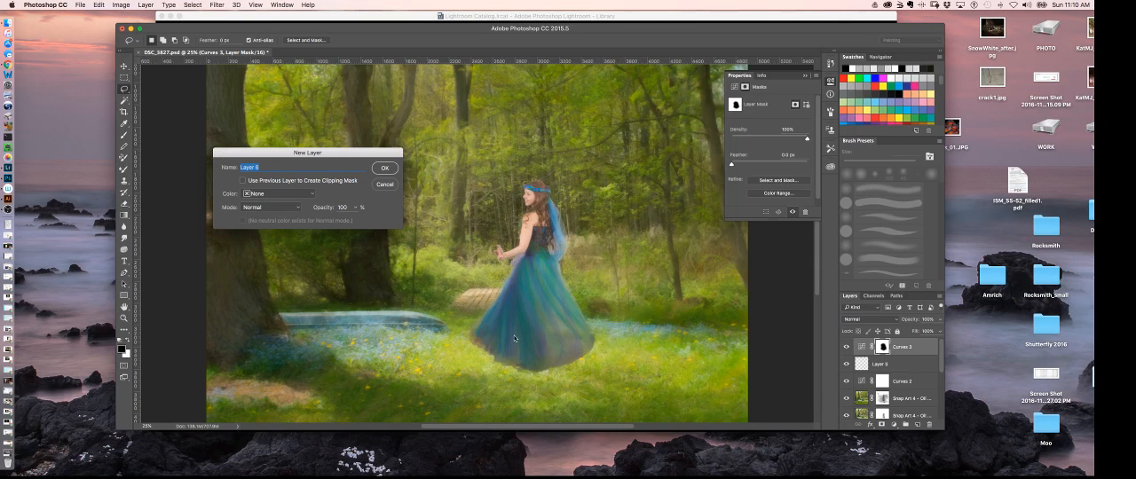
click(385, 168)
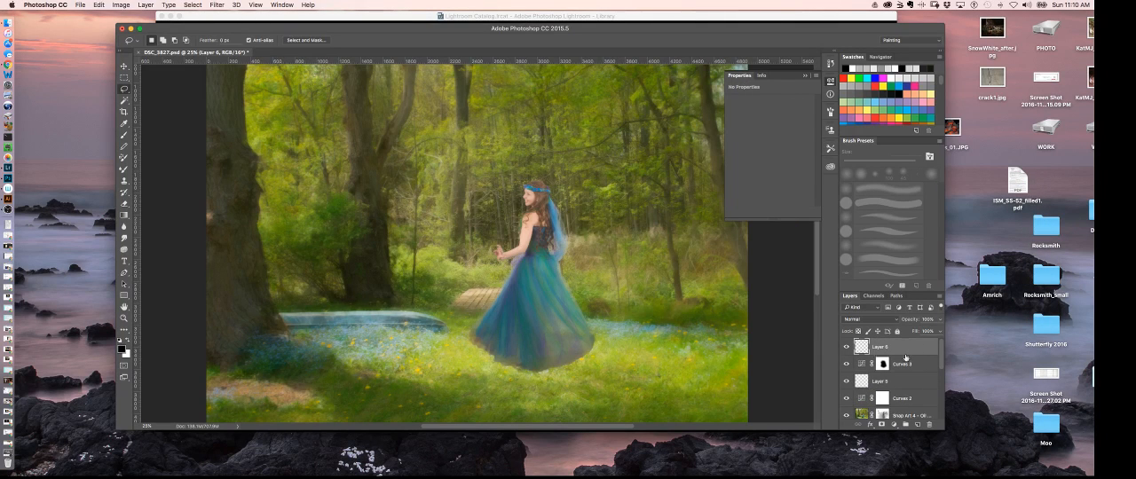
drag(893, 385, 928, 424)
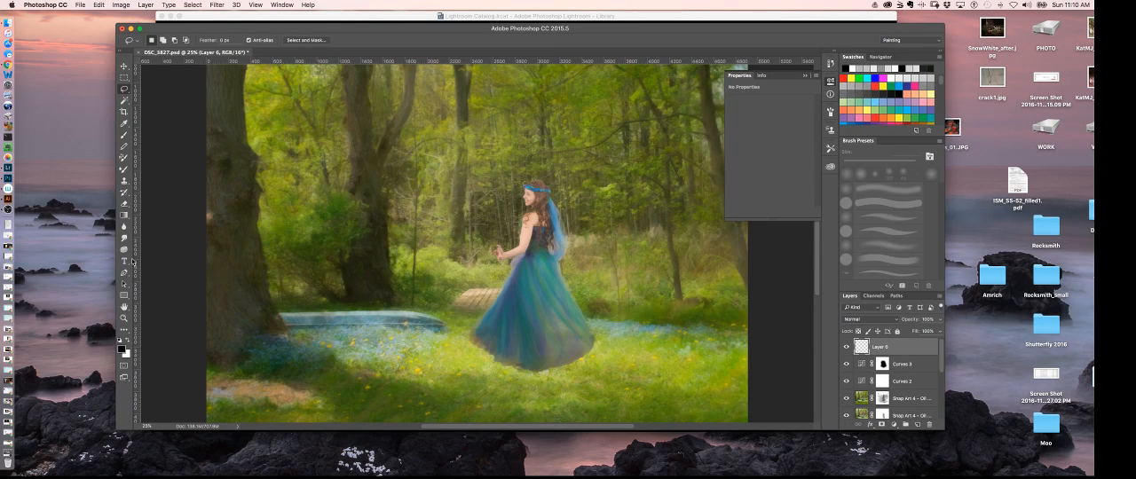
- Try brushing soft white highlights over the dress on the new layer, and delete that layer
click(126, 341)
click(125, 135)
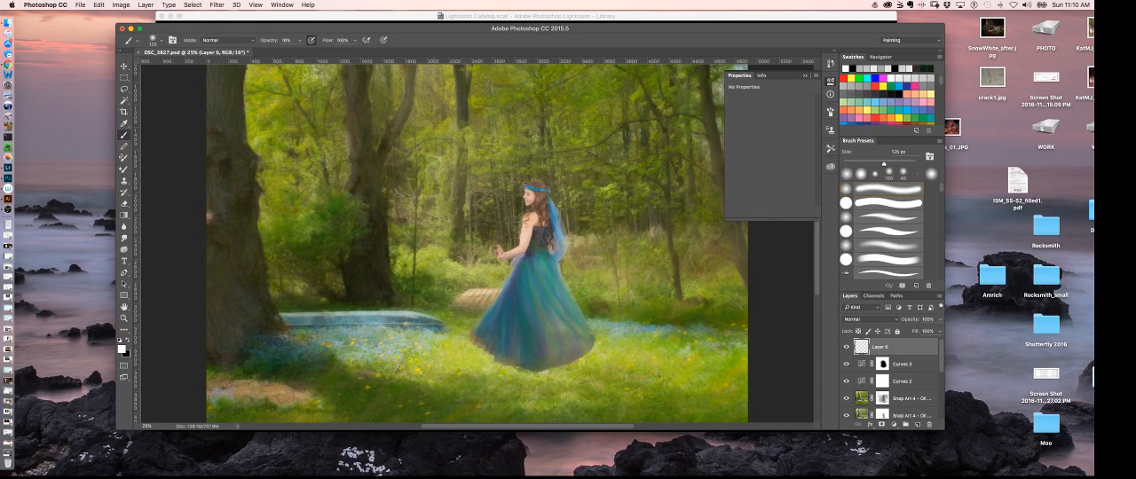
mouse_move(492, 315)
mouse_down()
mouse_move(499, 306)
mouse_move(490, 336)
mouse_move(503, 342)
mouse_up()
mouse_move(518, 278)
mouse_down()
mouse_move(515, 315)
mouse_move(528, 336)
mouse_up()
drag(907, 345, 929, 424)
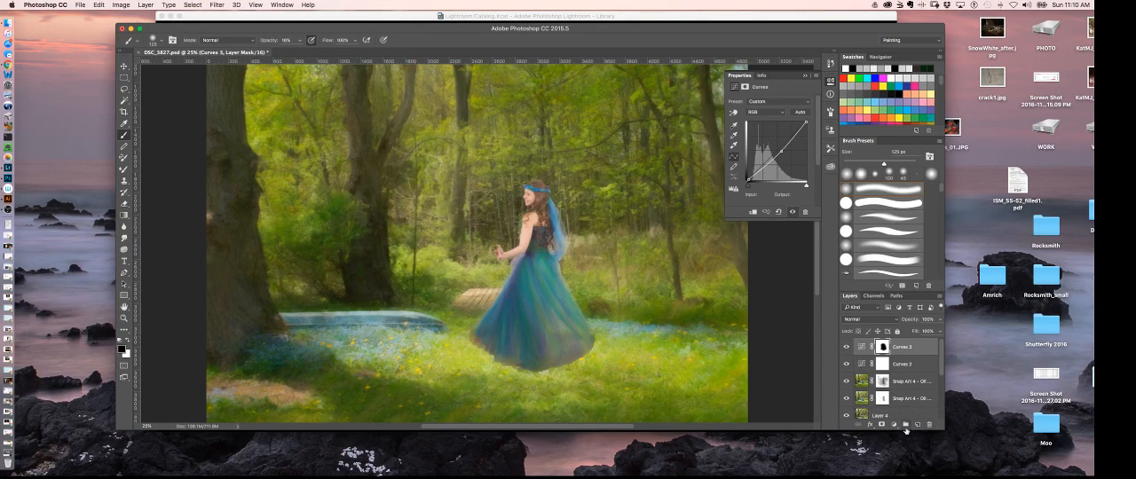
- Add a Curves adjustment layer on top, raise its midtones to brighten the image, and collapse its settings
click(896, 425)
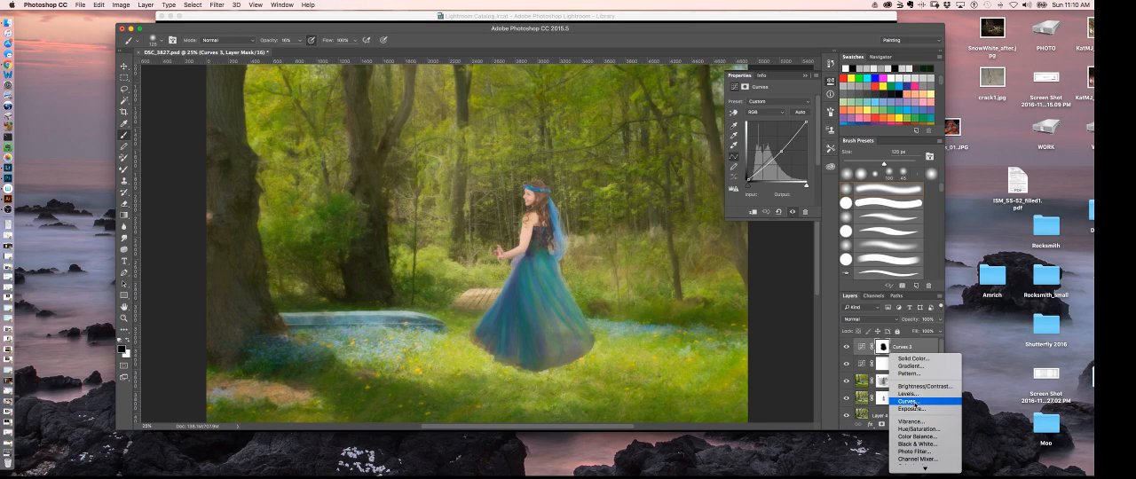
click(915, 402)
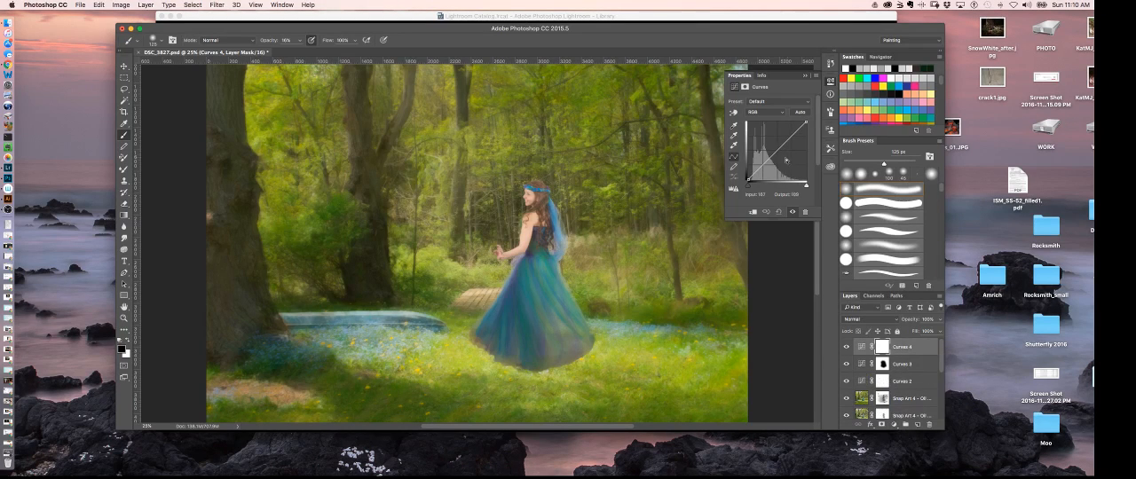
drag(764, 163, 765, 140)
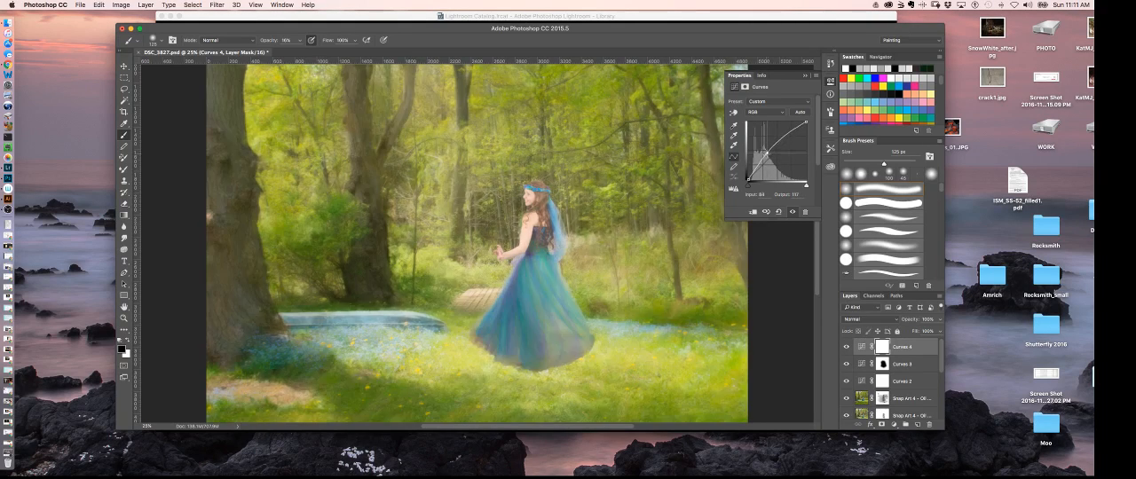
click(815, 77)
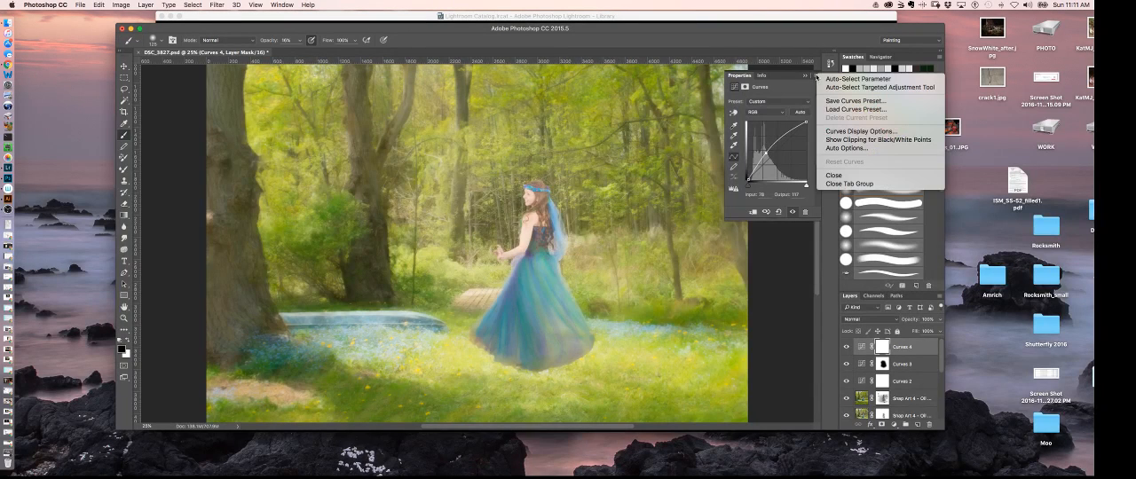
click(803, 81)
click(804, 75)
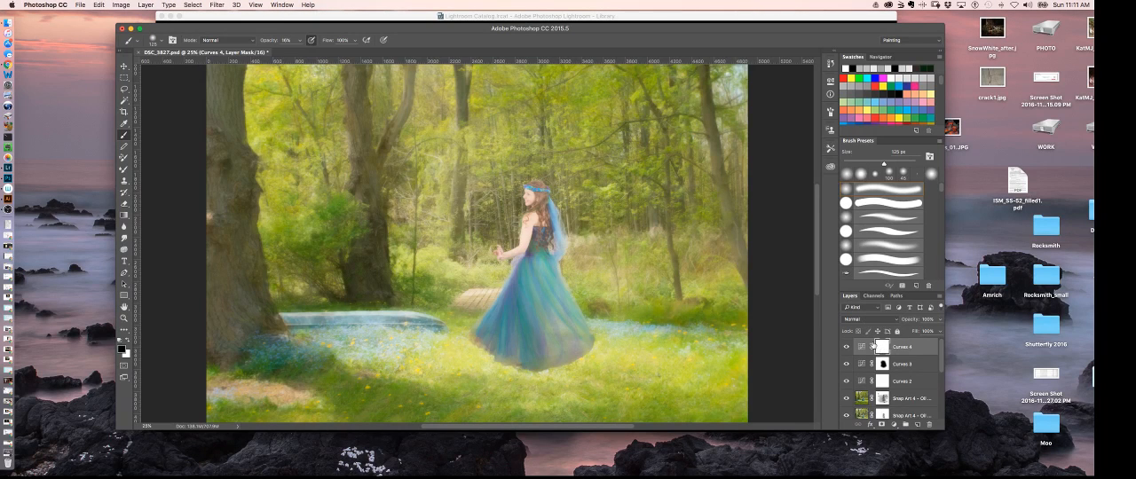
- Fill the whole mask of the brightening Curves 4 layer with black and deselect
key(super+a)
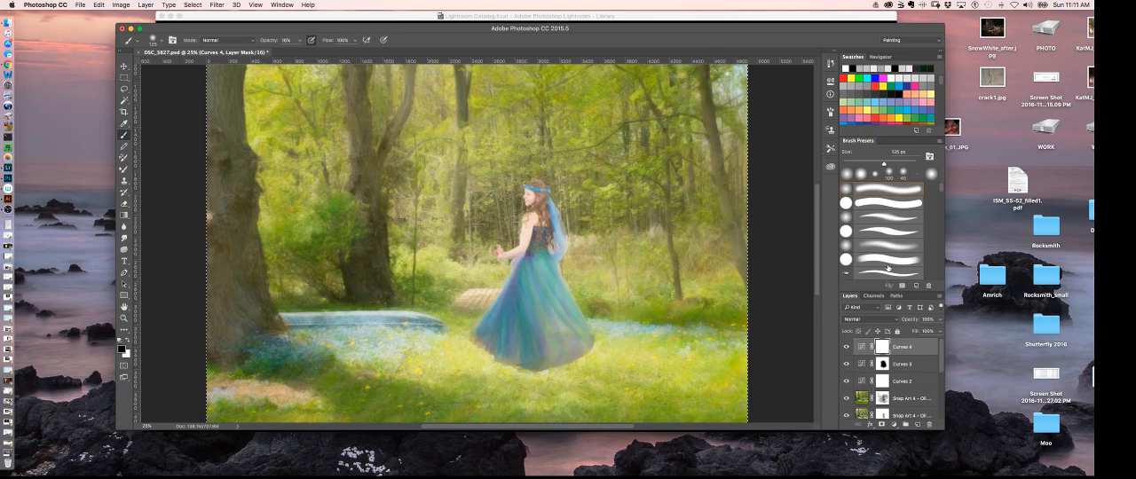
key(alt+BackSpace)
key(super+d)
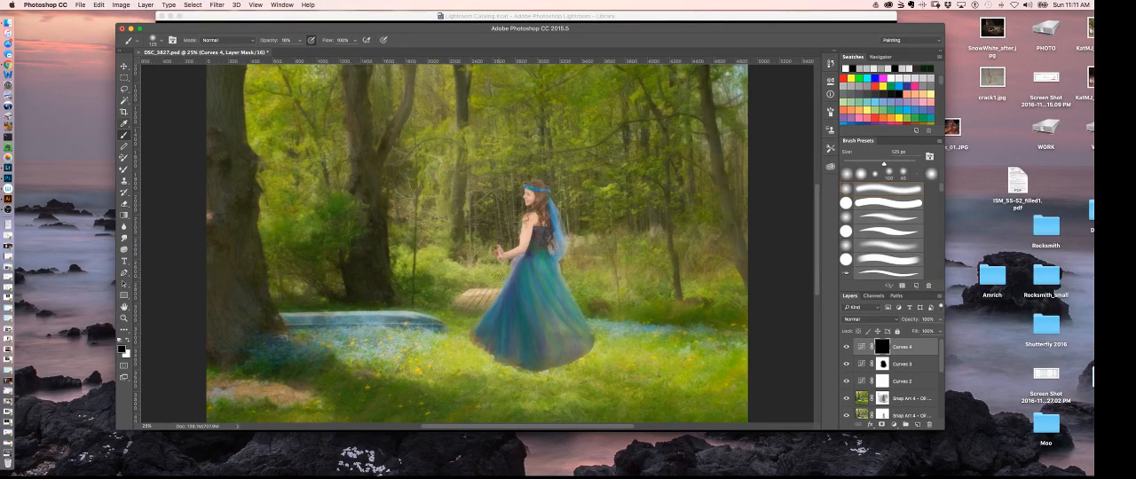
- Paint white on the Curves 4 mask over the woman and her dress with a soft brush, reducing its size to 45 px
key(x)
click(160, 41)
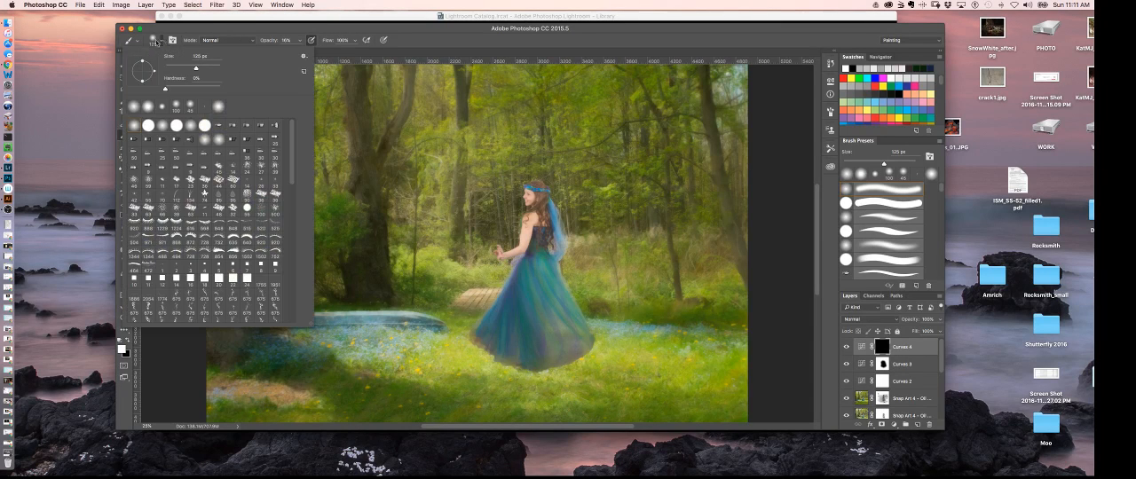
click(159, 41)
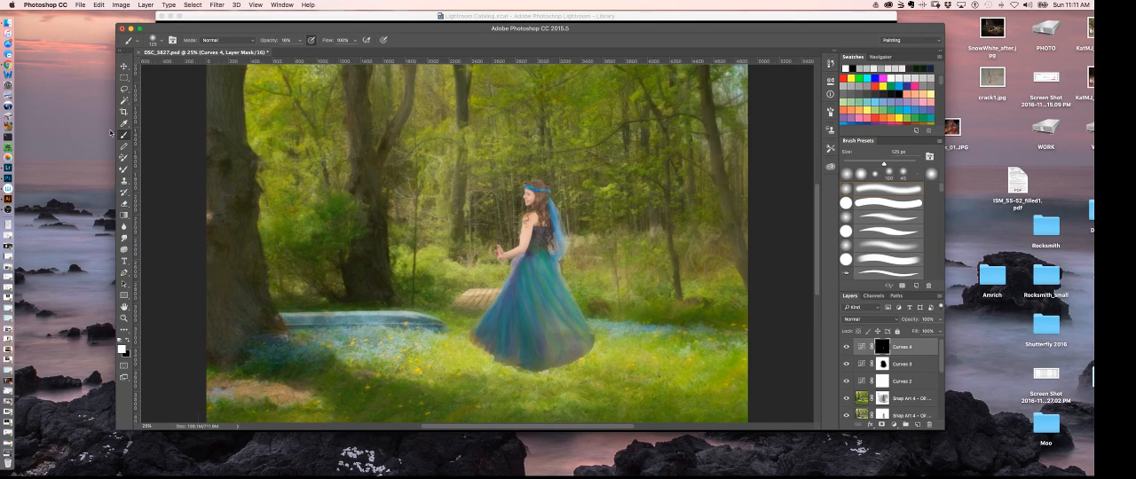
key(super+equal)
key(super+equal)
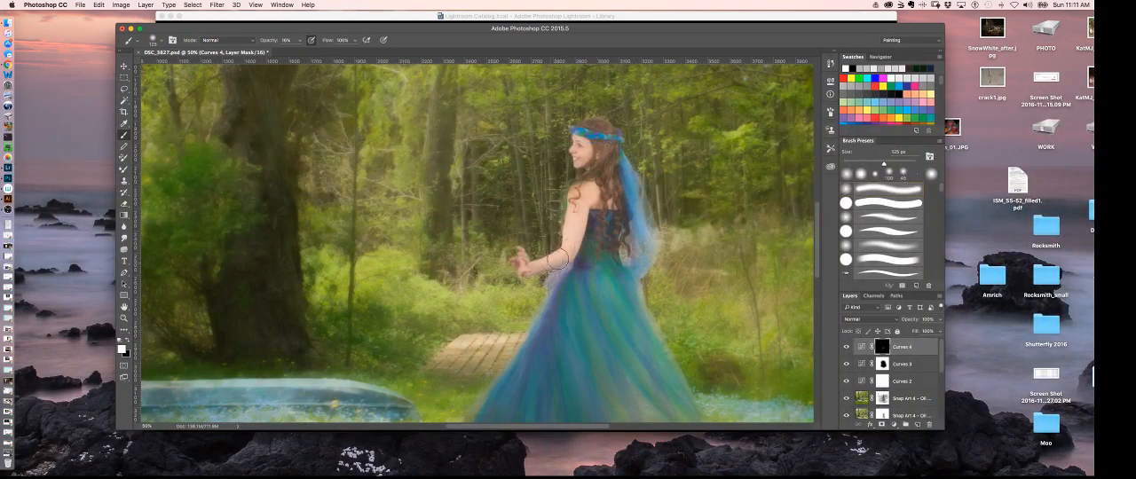
key(bracketleft)
key(bracketleft)
key(bracketleft)
key(bracketleft)
key(bracketleft)
key(bracketleft)
key(bracketleft)
key(bracketleft)
key(bracketleft)
key(bracketleft)
drag(606, 386, 539, 268)
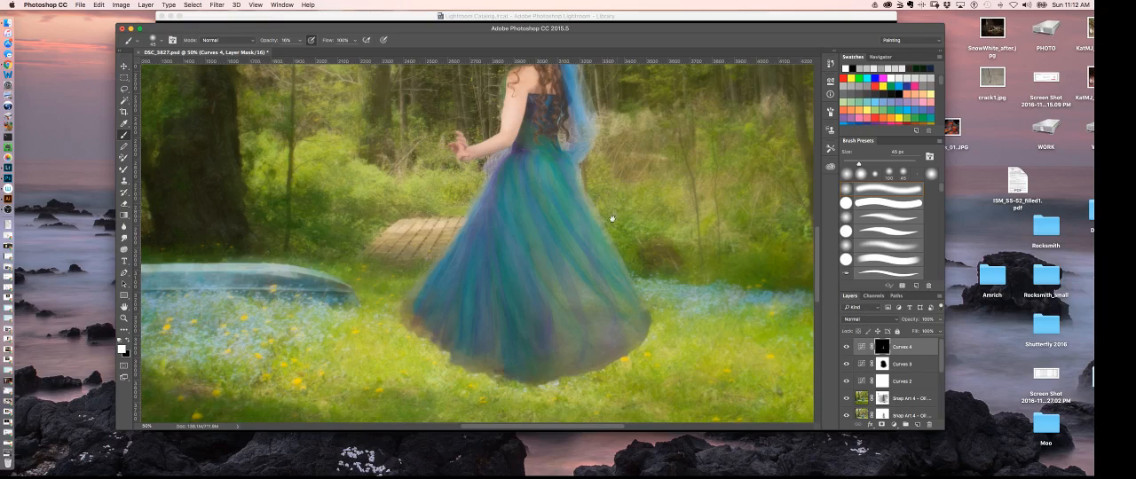
drag(555, 210, 573, 282)
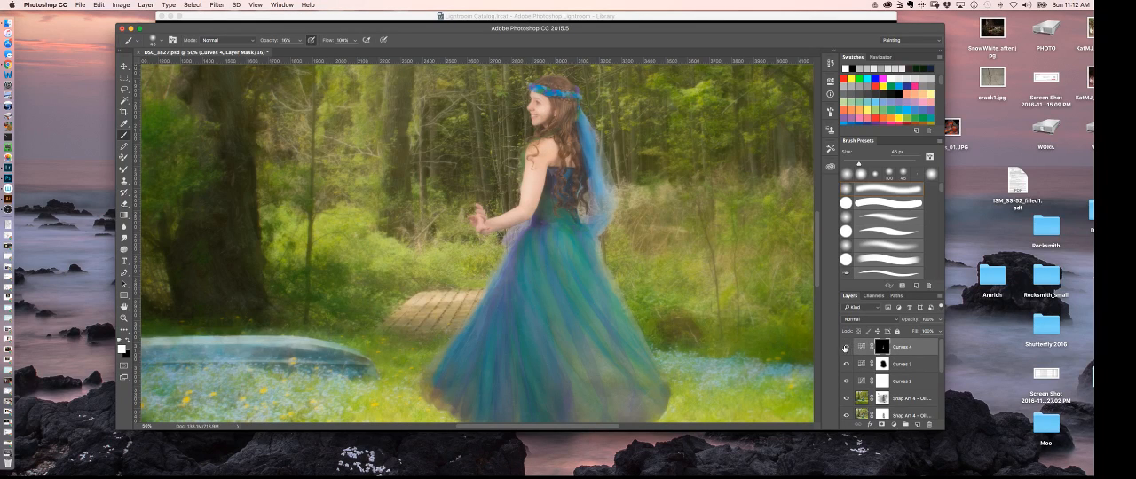
- Compare the image with and without the Curves 4 highlights, both close up on the woman and across the whole picture
click(846, 348)
click(847, 348)
click(848, 347)
click(849, 347)
key(super+minus)
key(super+minus)
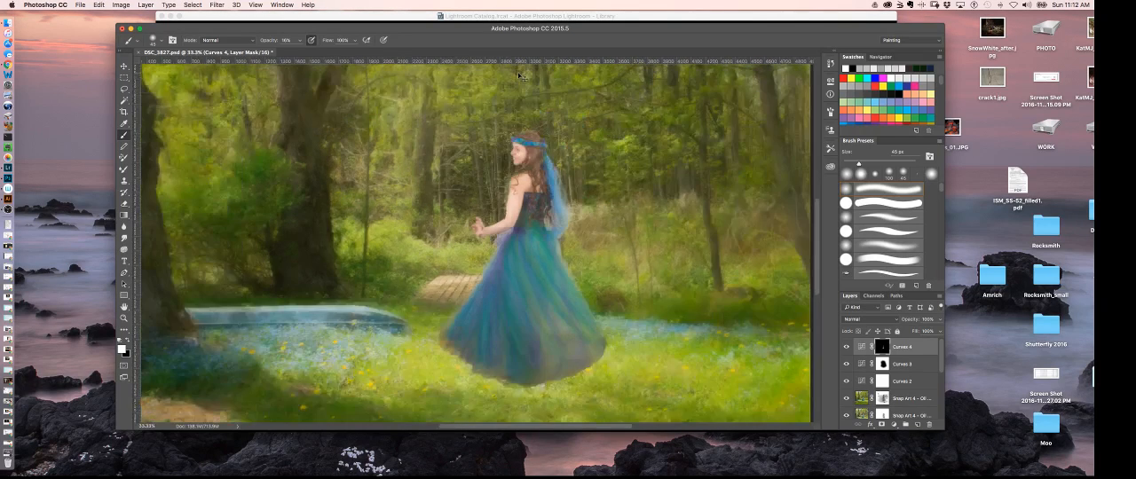
key(super+minus)
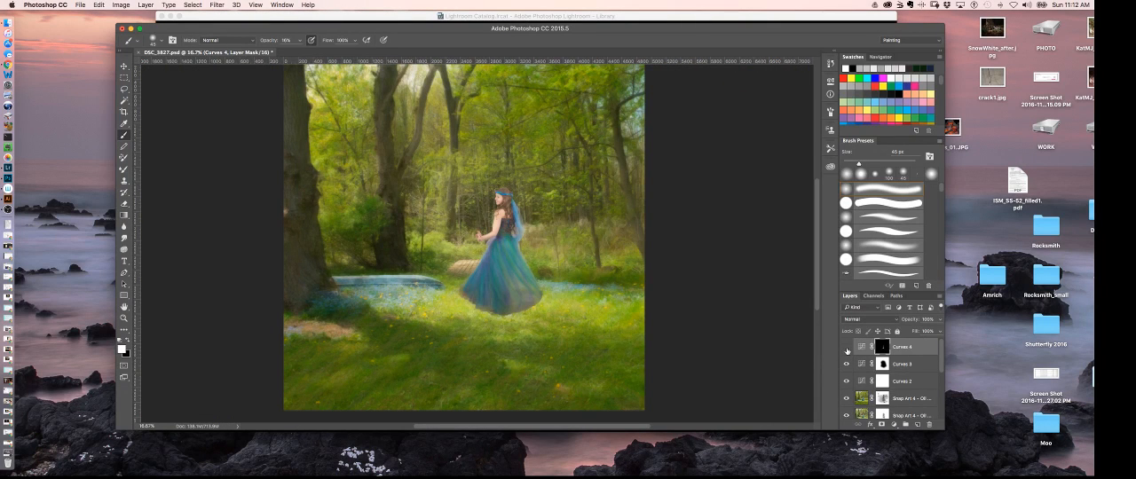
click(846, 347)
click(846, 347)
- Select the Snap Art 4 oil paint layer and sample a green from the grass below the woman with the Eyedropper tool
click(125, 124)
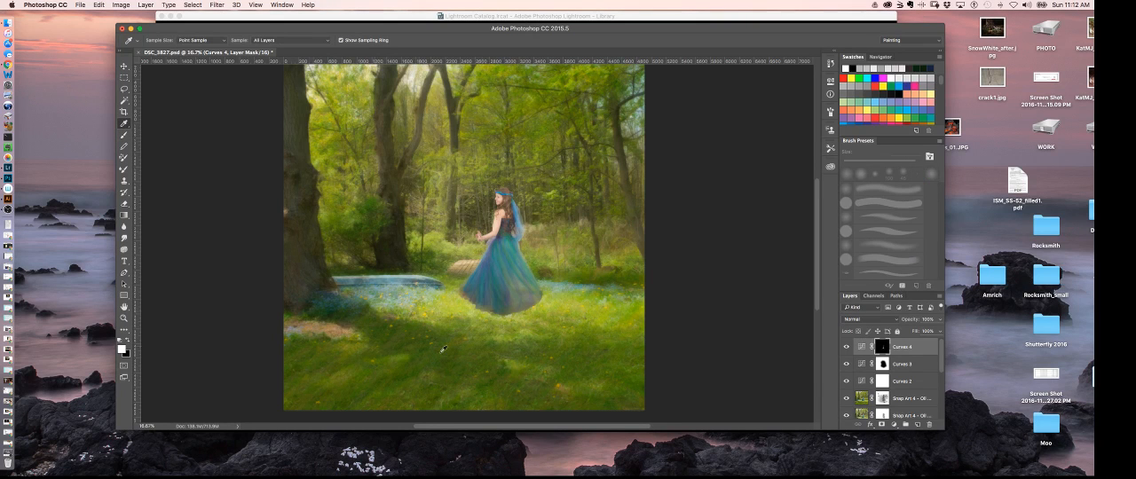
click(550, 339)
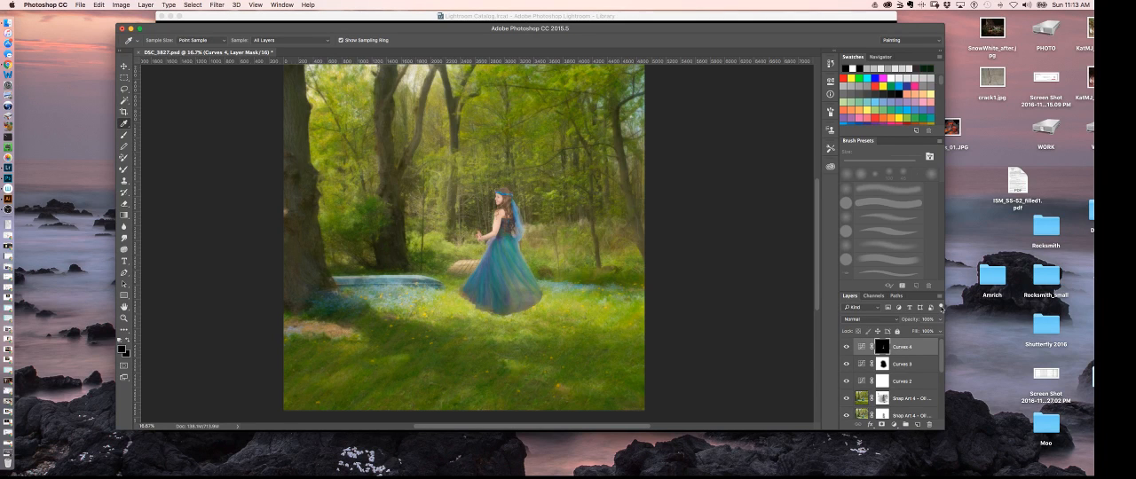
click(863, 399)
click(553, 340)
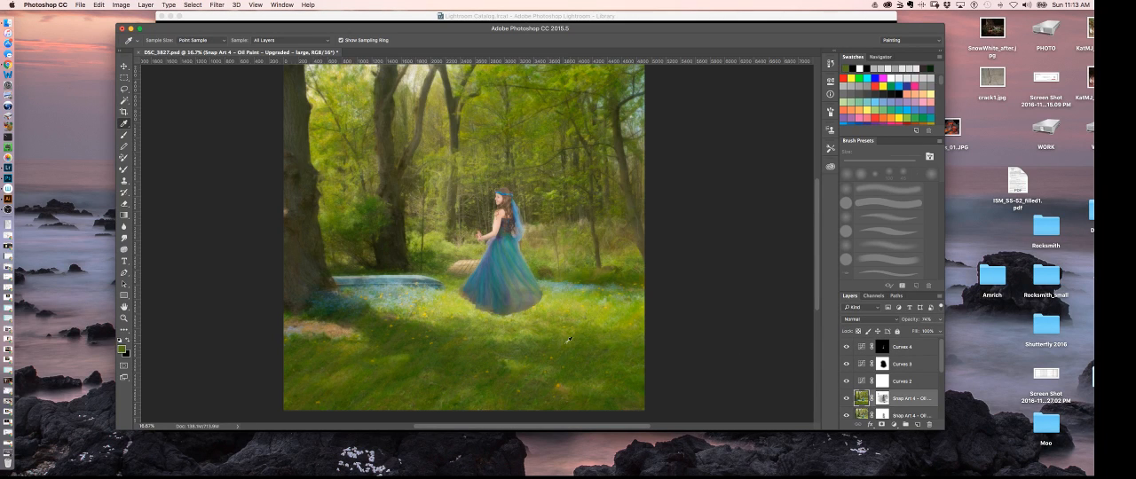
click(551, 336)
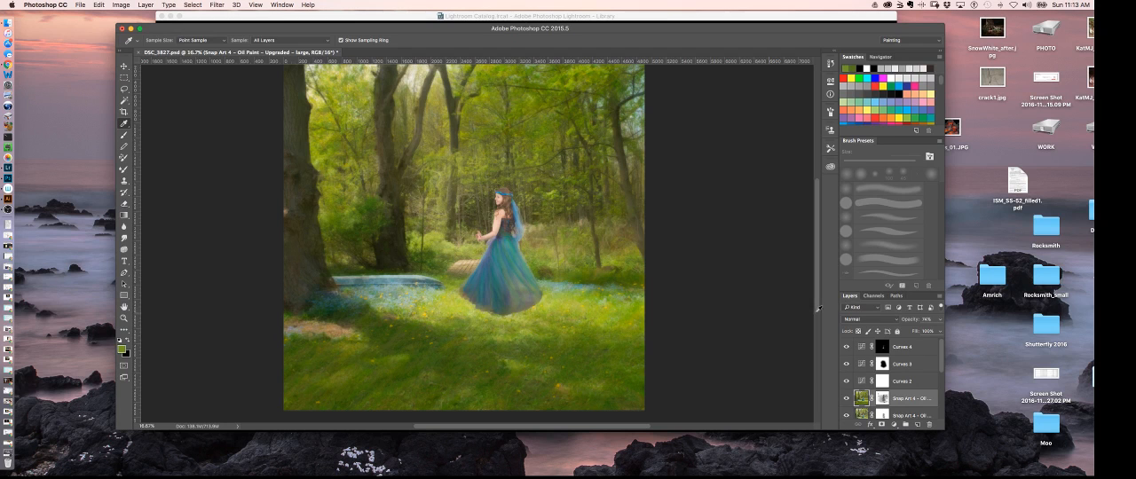
- Add a new empty layer above Curves 4 at the top of the layer stack
click(930, 348)
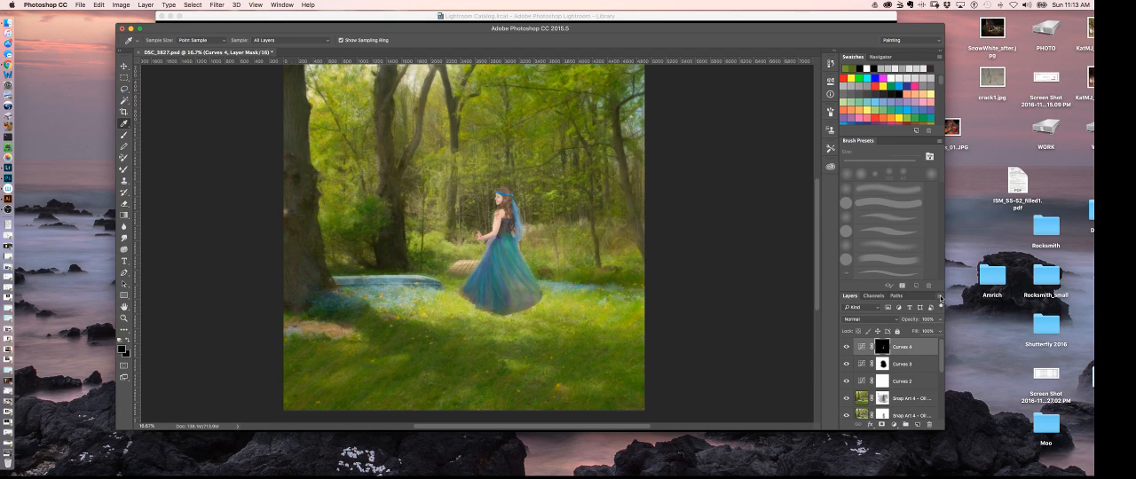
click(940, 298)
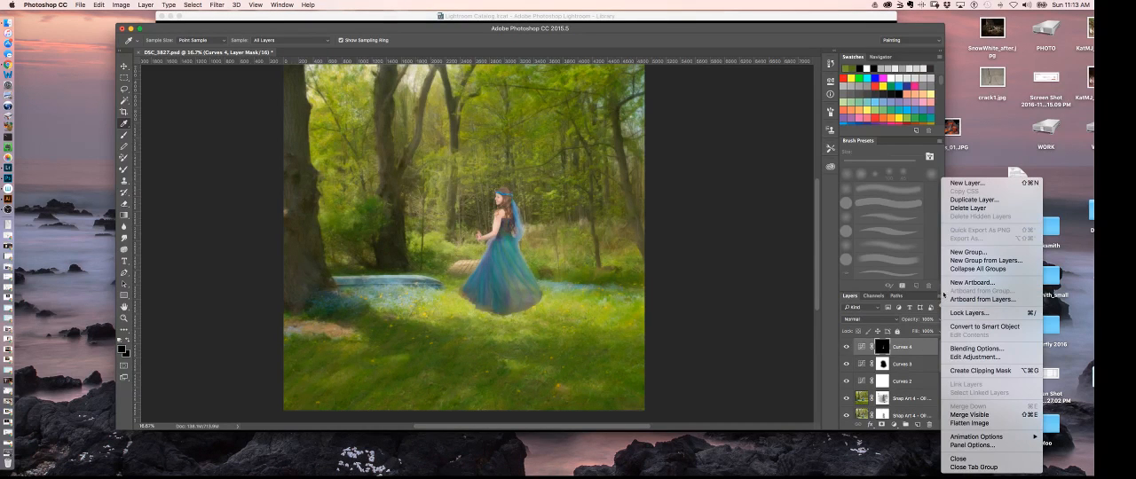
click(970, 183)
click(382, 167)
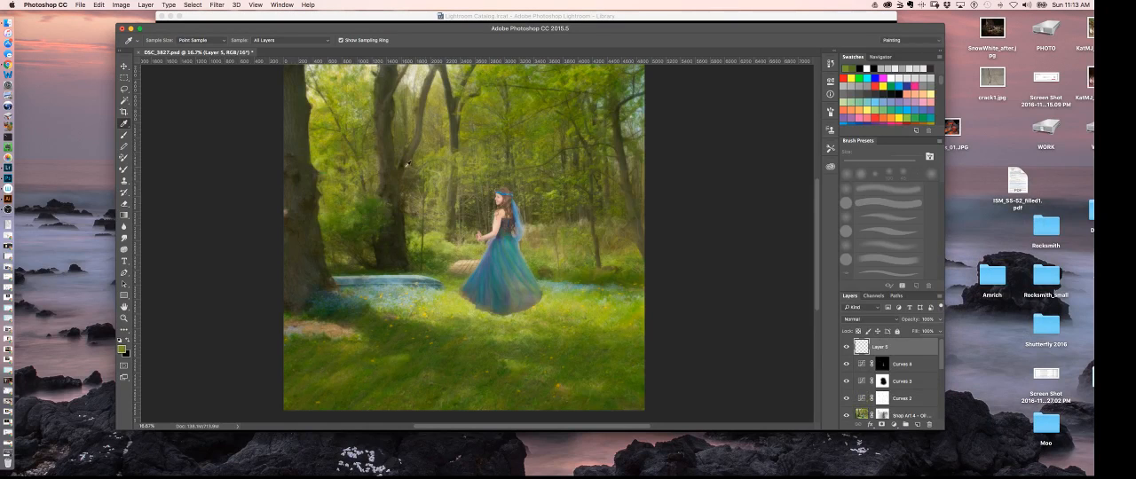
- Paint a shadow in the sampled green on the grass beside the dress hem, using a soft 200 px brush
click(124, 135)
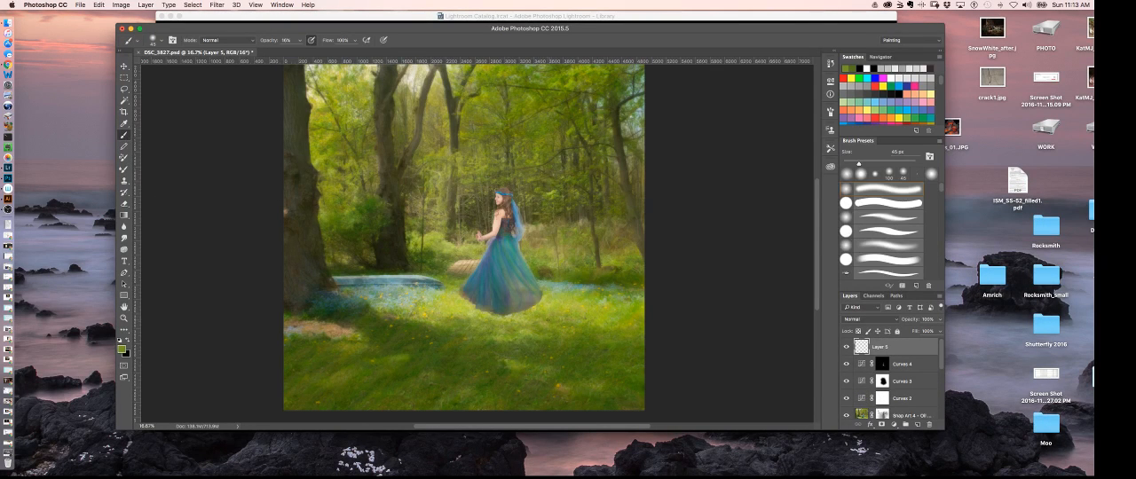
key(bracketright)
key(bracketright)
key(bracketright)
key(bracketright)
key(bracketright)
key(bracketright)
key(bracketright)
key(bracketright)
mouse_move(528, 305)
mouse_down()
mouse_move(577, 306)
mouse_move(532, 305)
mouse_move(572, 305)
mouse_move(535, 296)
mouse_move(602, 315)
mouse_up()
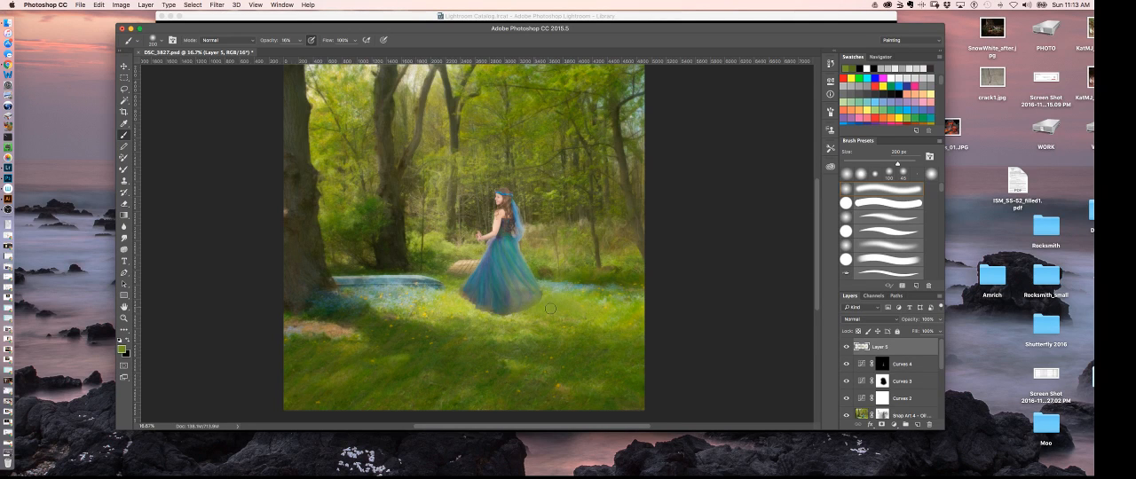
drag(552, 301, 613, 315)
- Set the shadow layer's blend mode to Multiply and check the shadow against the surrounding grass
click(865, 319)
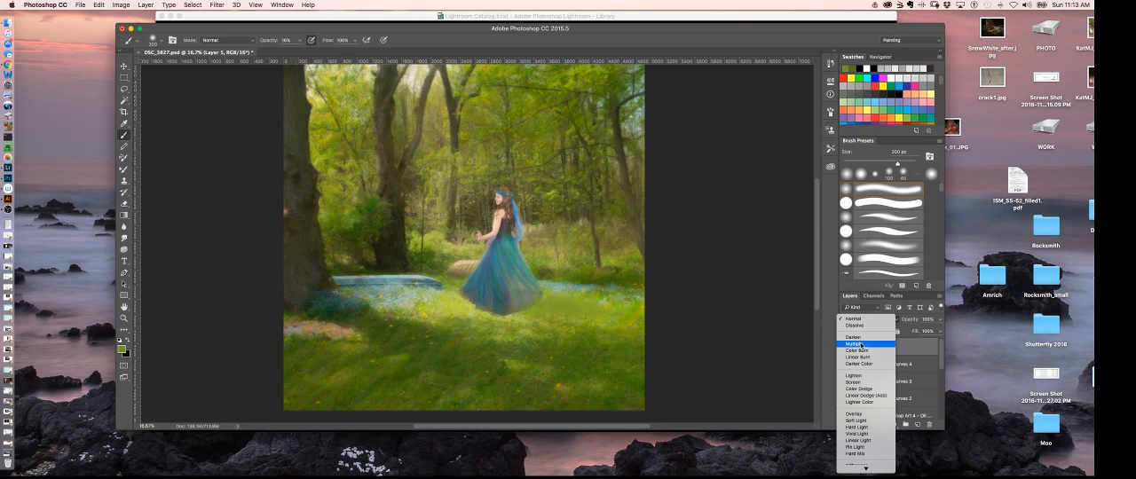
click(861, 349)
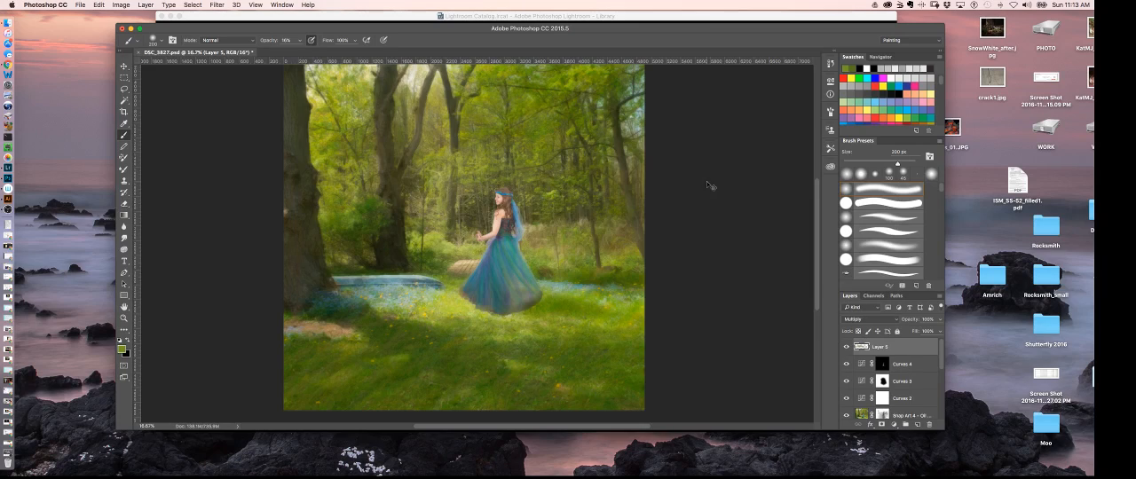
key(super+plus)
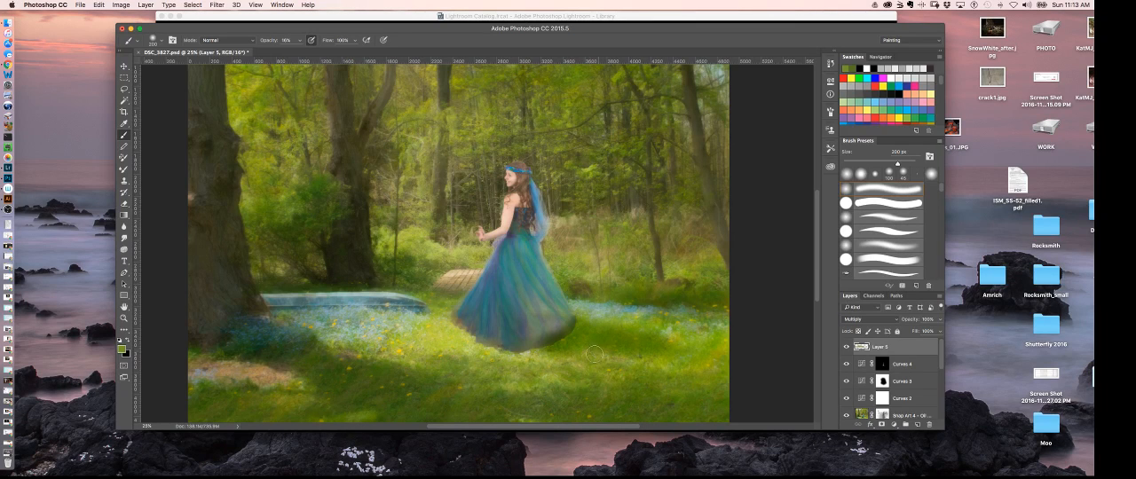
key(super+minus)
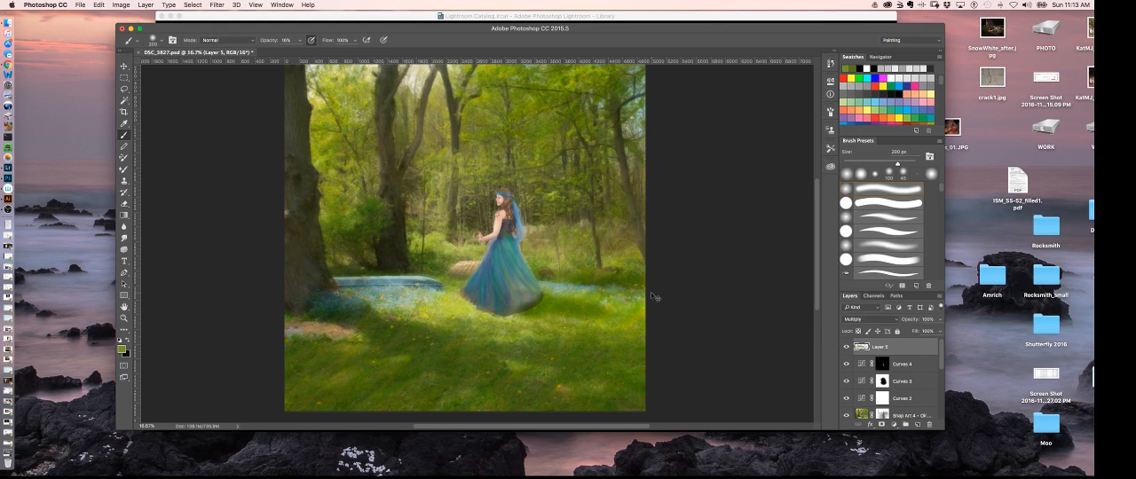
- Add a white layer mask to Layer 5, with the dress hem in close view
key(super+plus)
key(super+plus)
key(super+plus)
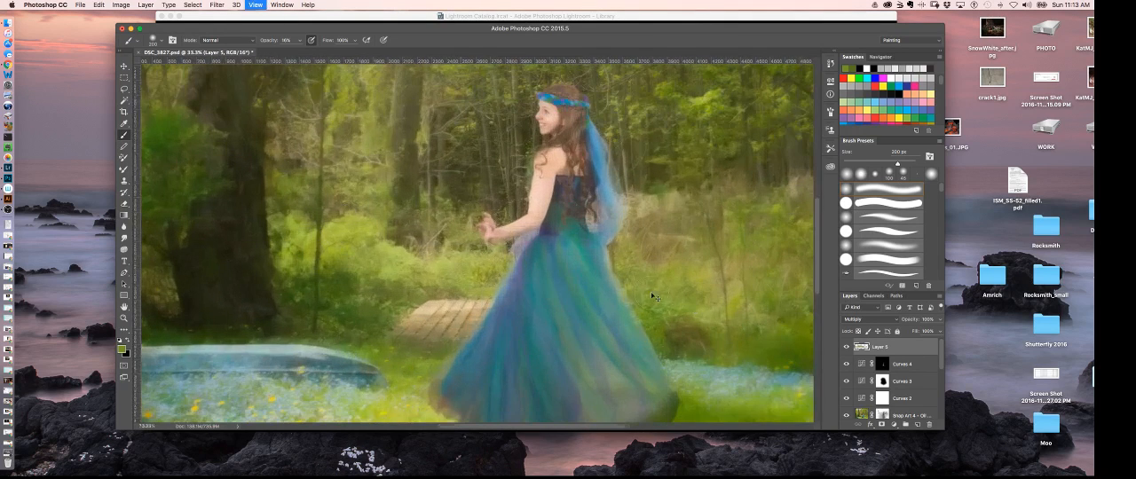
scroll(544, 285, down, 5)
scroll(544, 285, right, 4)
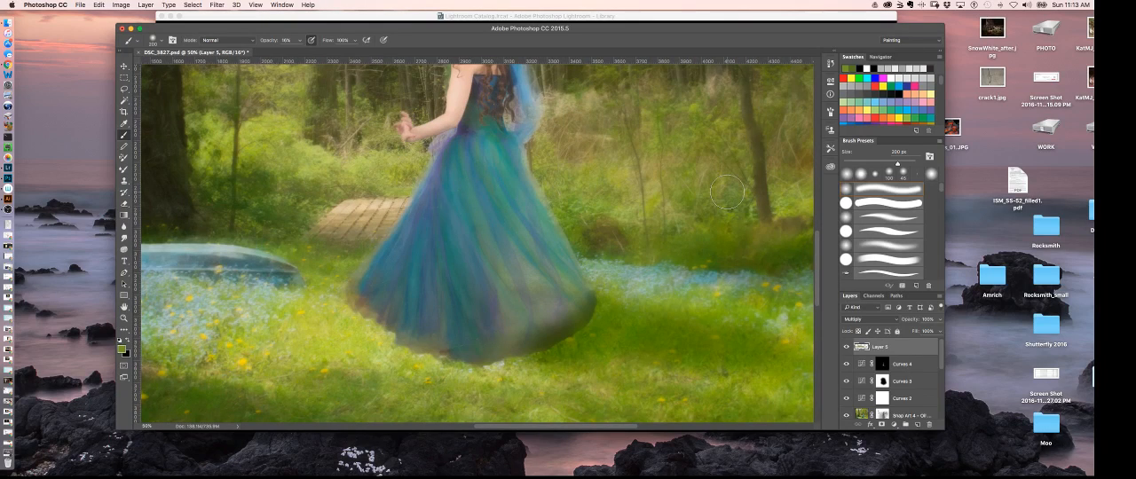
key(super+plus)
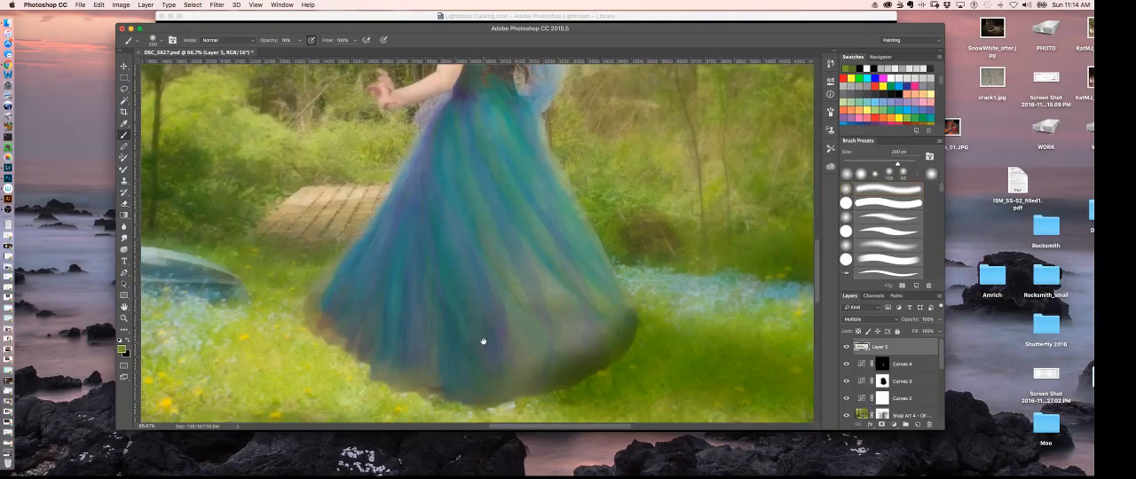
drag(483, 340, 495, 308)
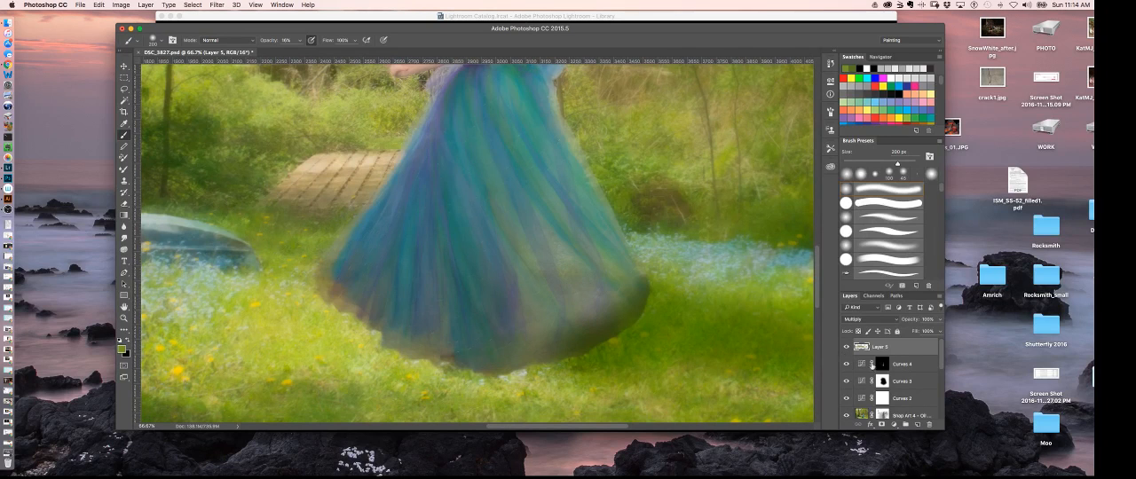
click(881, 425)
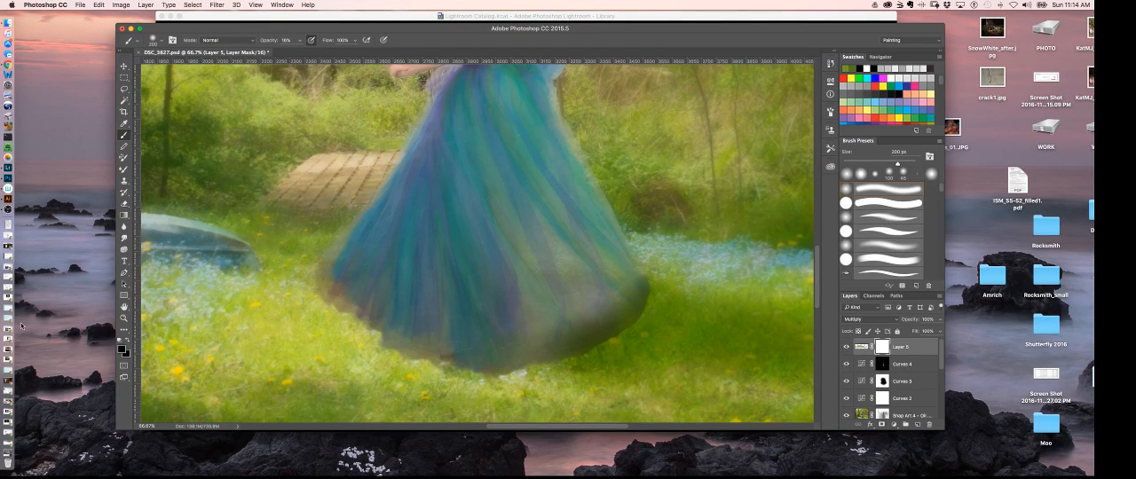
click(126, 341)
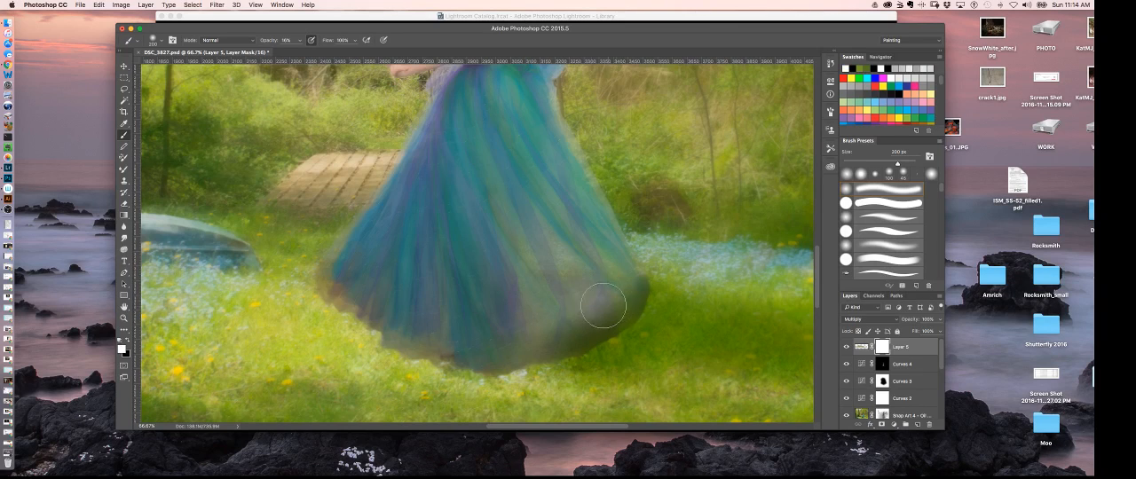
- Paint black on the Layer 5 mask to remove the shadow from the dress hem, reducing the brush from 70 to 20 px
key(bracketleft)
key(bracketleft)
key(bracketleft)
key(bracketleft)
key(bracketleft)
key(bracketleft)
key(bracketleft)
key(x)
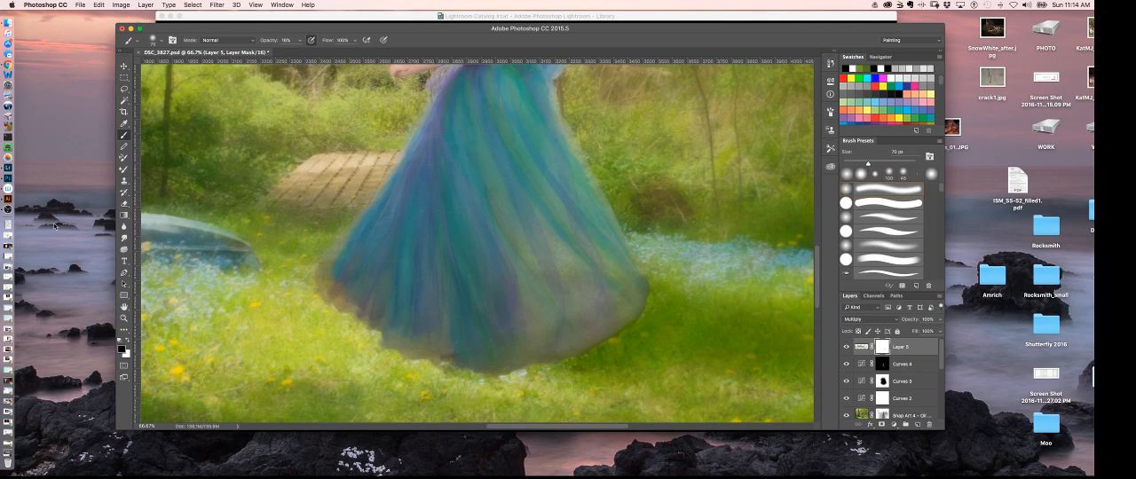
key(super+plus)
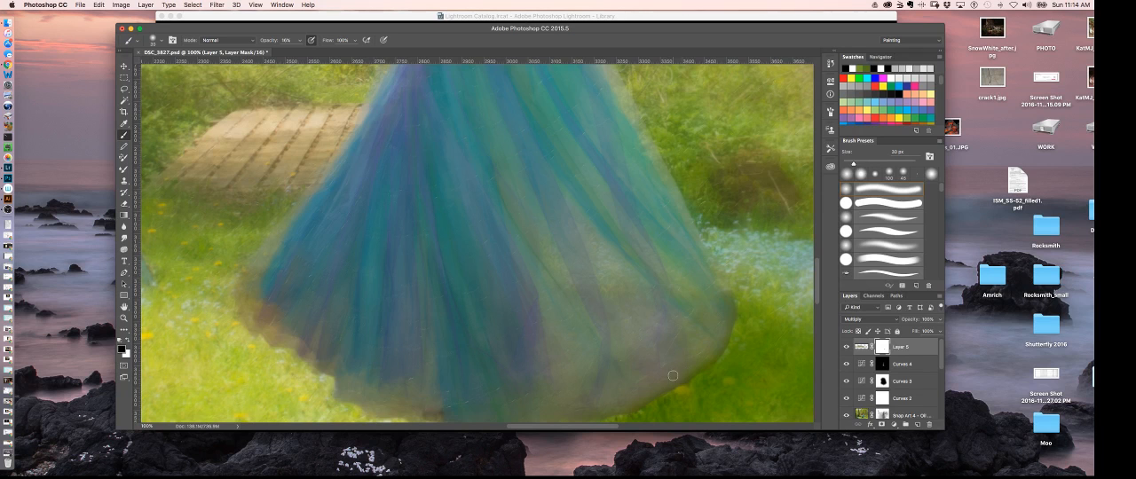
key(bracketleft)
key(bracketleft)
- Examine the whole picture from a distance to judge the painted shadow beside the dress
key(super+minus)
key(super+minus)
key(super+minus)
key(super+minus)
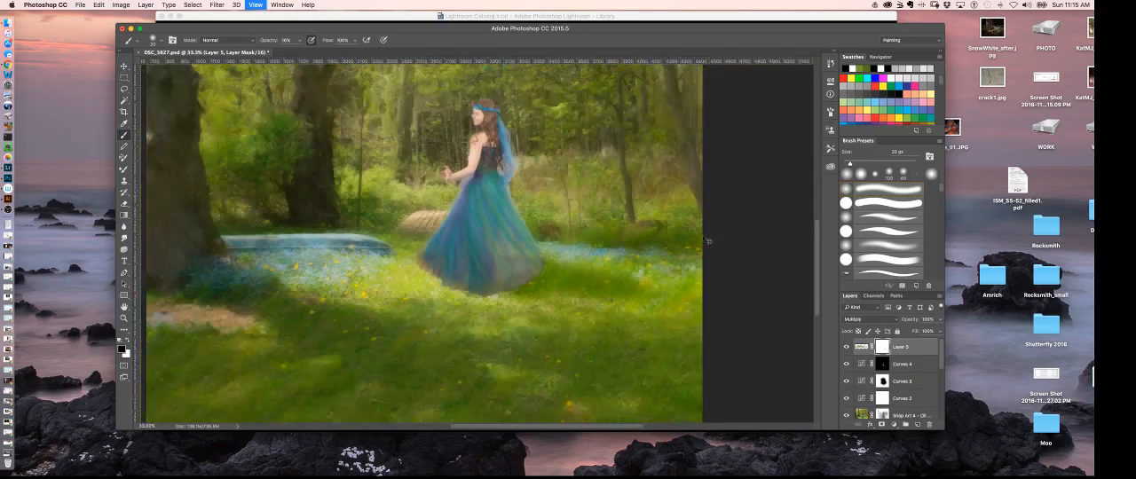
key(super+minus)
key(super+minus)
key(super+minus)
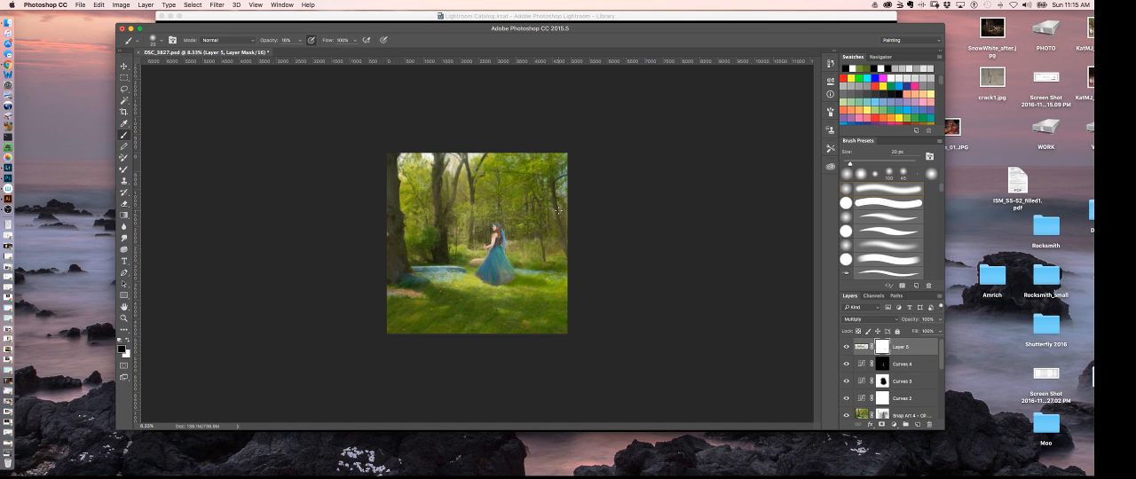
key(super+equal)
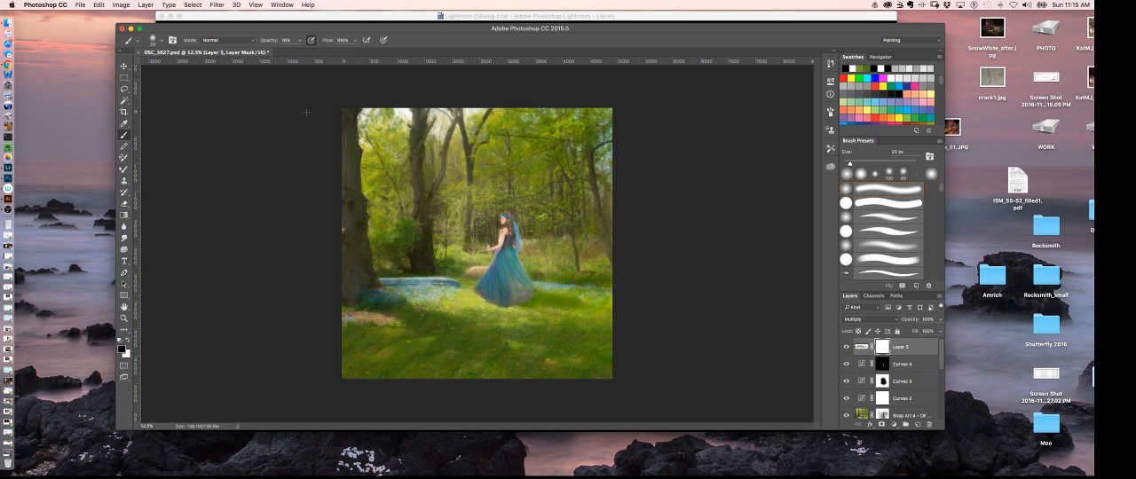
- Switch to Finder and open the 00_Textures folder inside Photos on the WORK drive
click(7, 22)
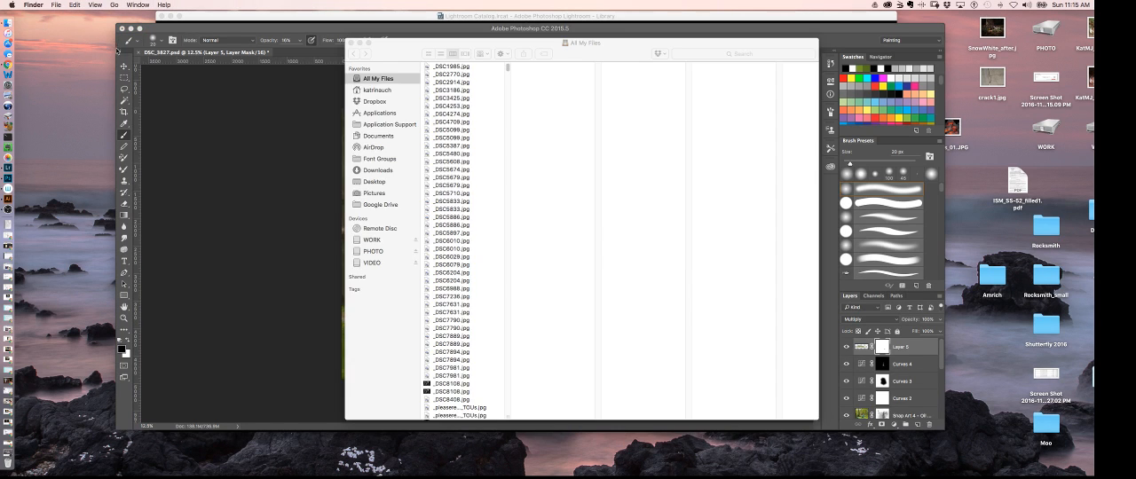
click(382, 230)
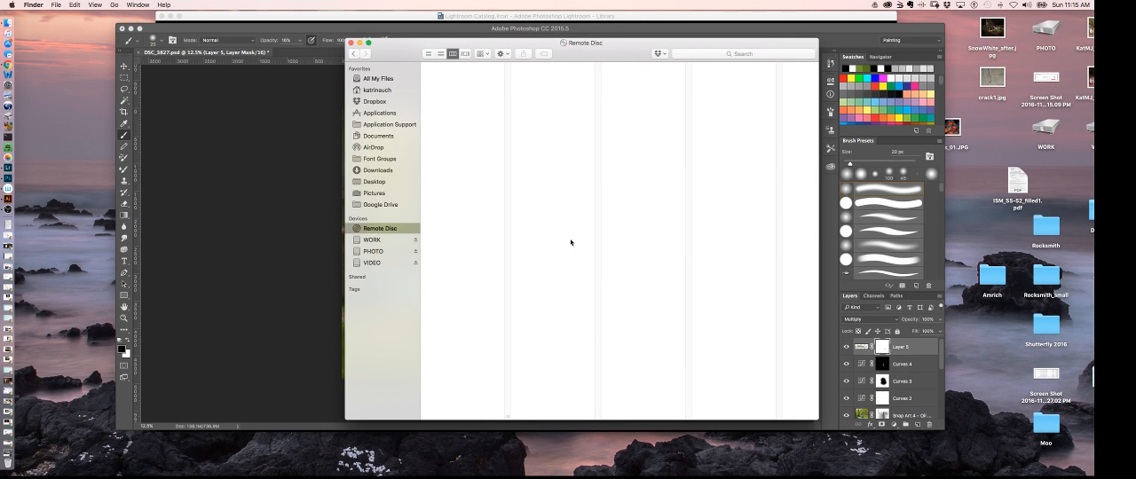
click(373, 240)
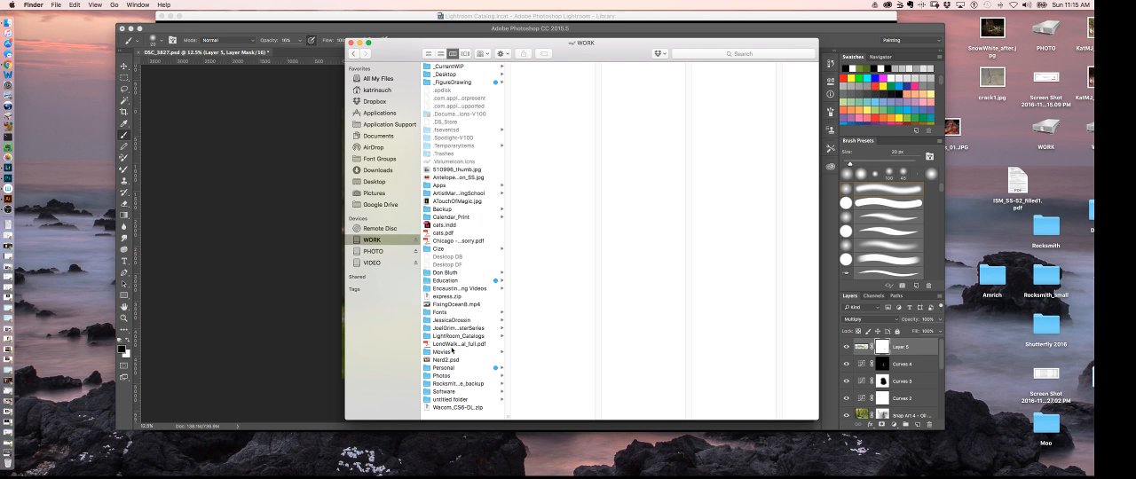
click(434, 376)
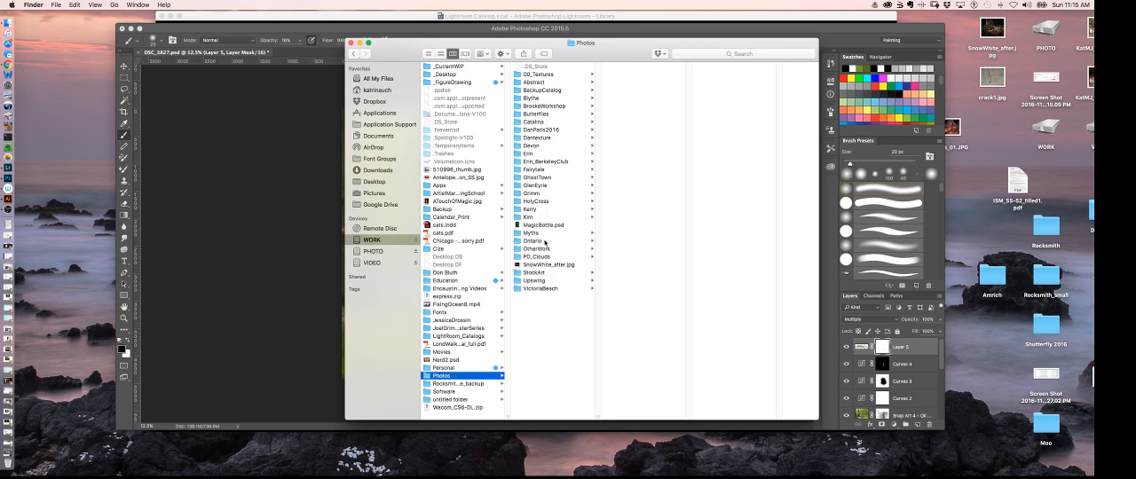
click(530, 74)
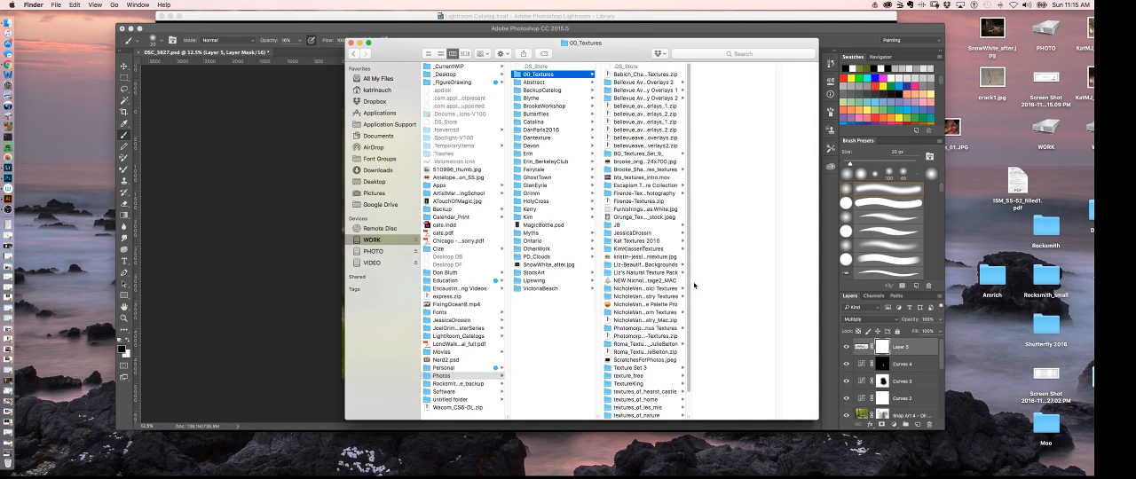
- Find goldenhour.jpg in KimKlassenTextures, folder Kim_Klassen_rectangular, and open it in Photoshop
scroll(694, 284, down, 3)
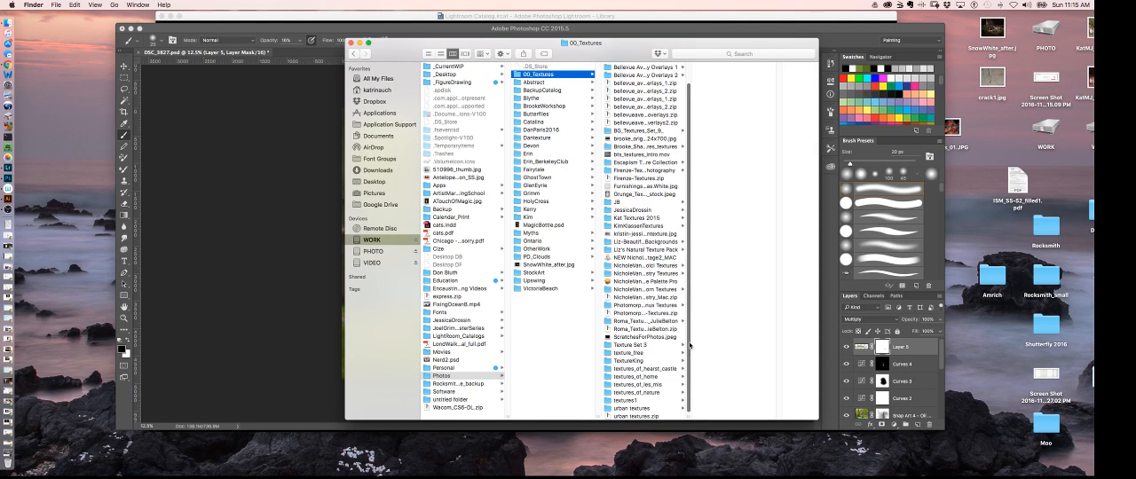
click(652, 229)
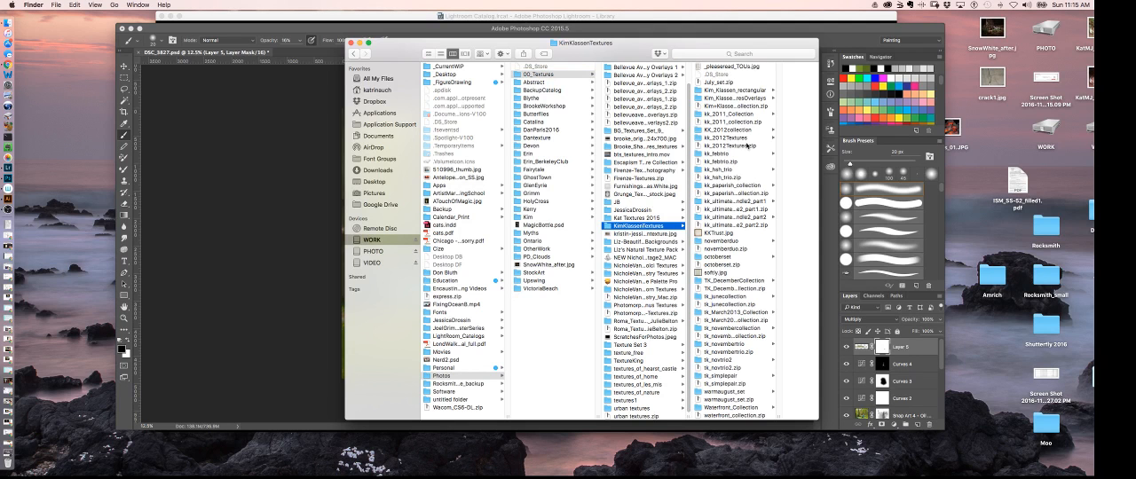
click(741, 90)
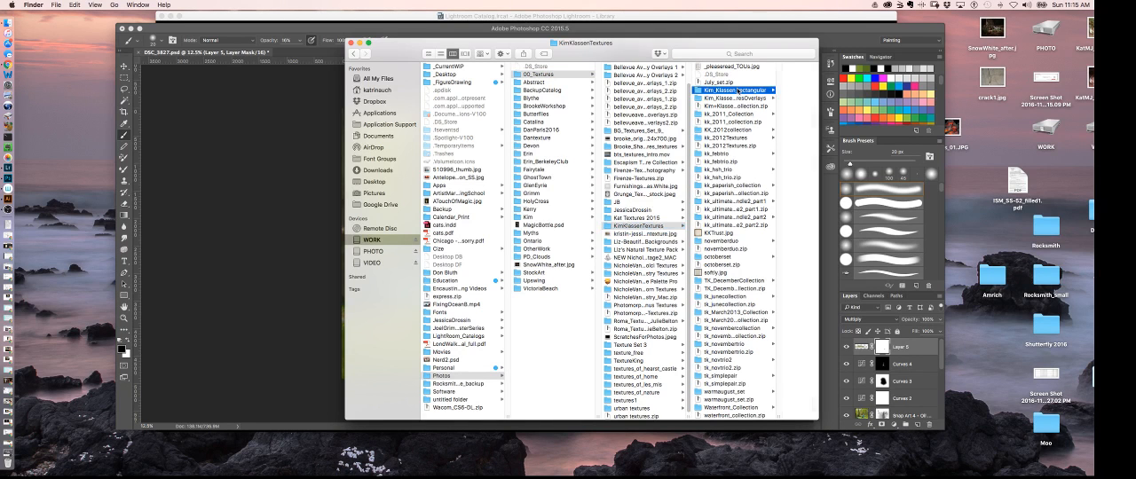
click(754, 114)
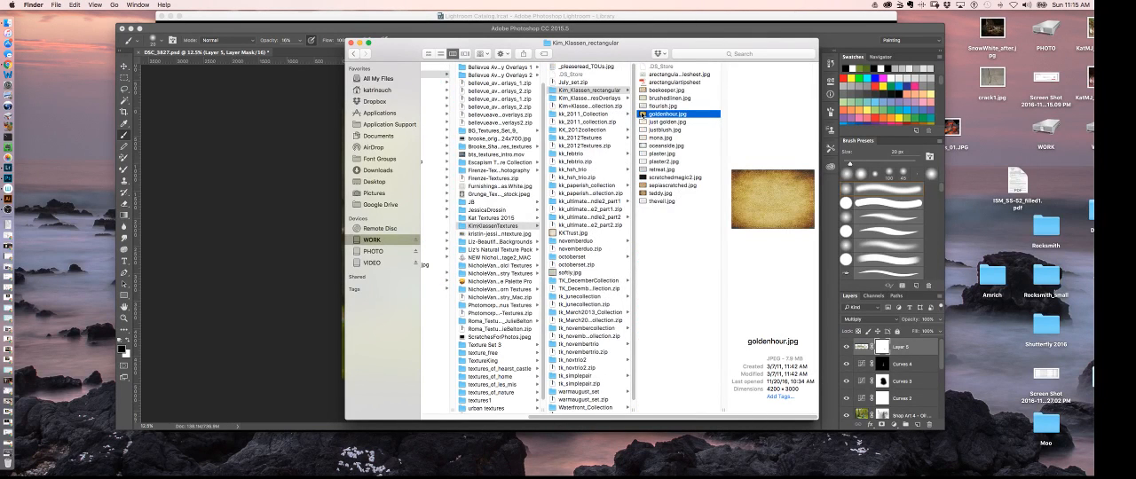
drag(642, 114, 9, 179)
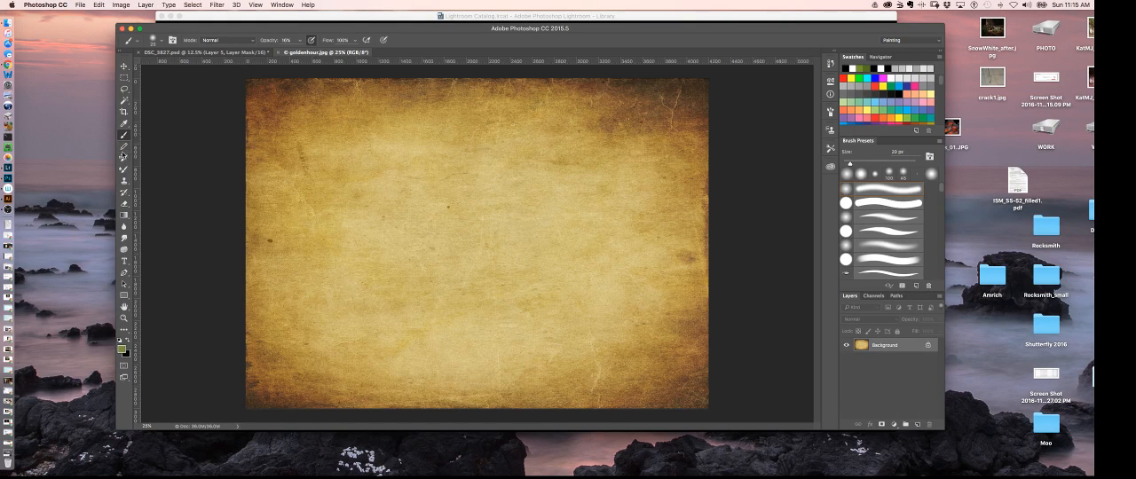
- Clone out the dark spot near the left edge of the goldenhour texture with the Clone Stamp, undoing the extra stroke at the upper right
click(125, 181)
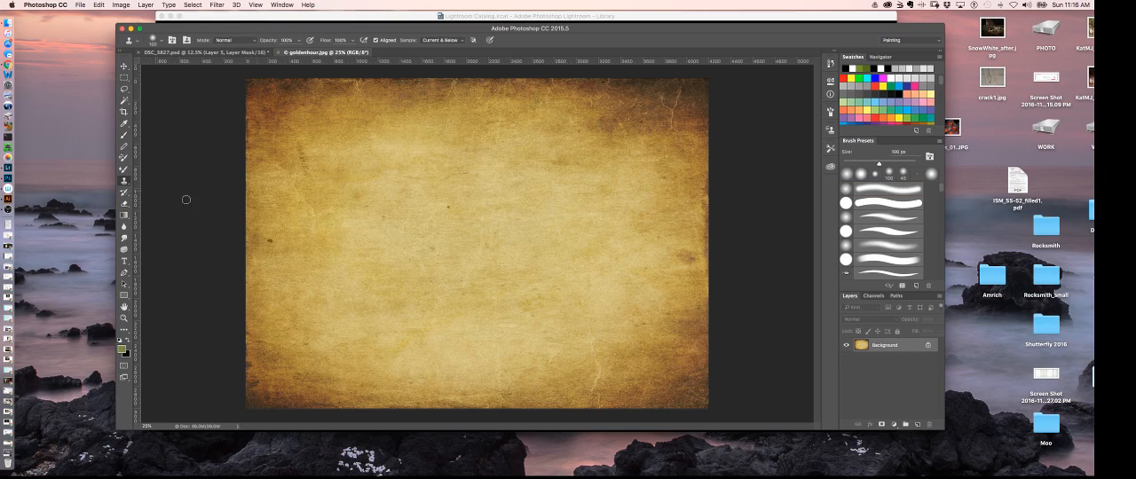
alt+click(269, 225)
click(272, 240)
drag(273, 239, 272, 241)
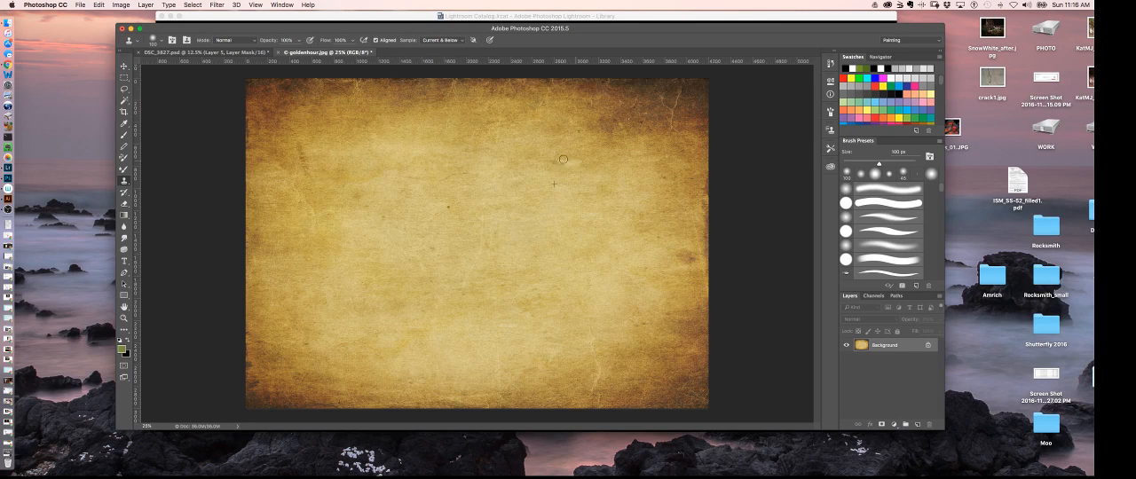
drag(566, 167, 565, 161)
key(super+z)
- Switch the workspace to Photography
click(217, 5)
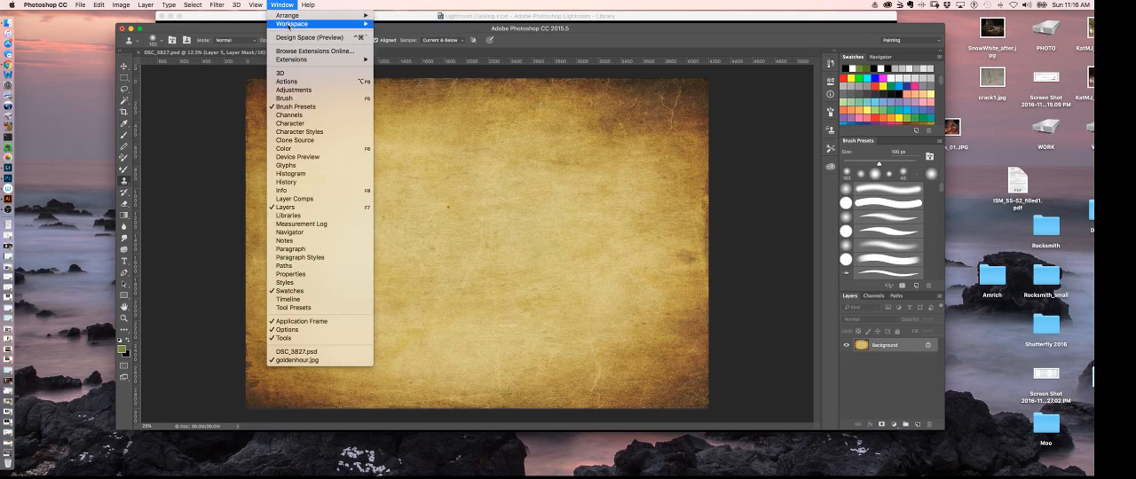
mouse_move(363, 24)
click(401, 65)
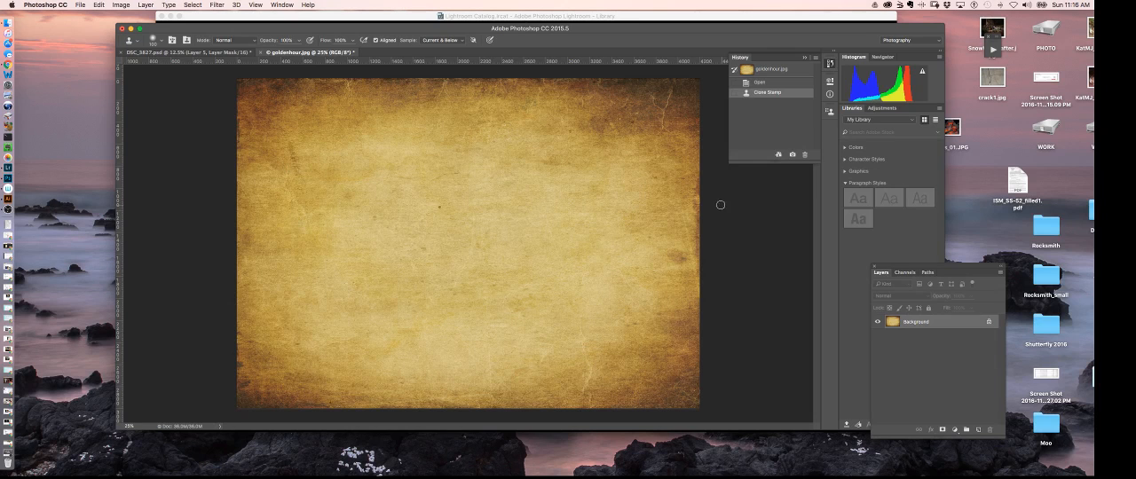
- Tile all open documents vertically to see the portrait beside the texture, and consolidate them back into tabs
click(290, 5)
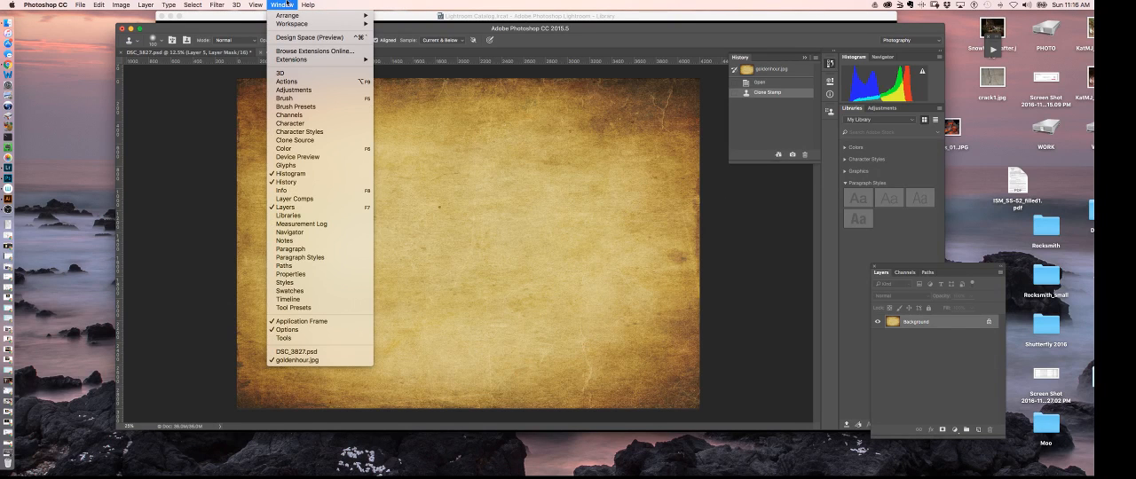
mouse_move(317, 19)
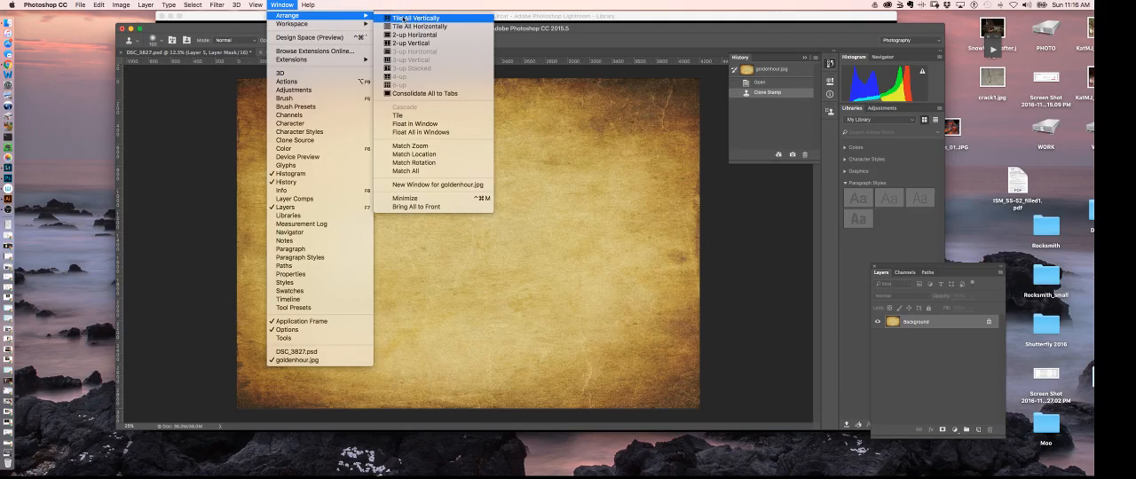
click(403, 19)
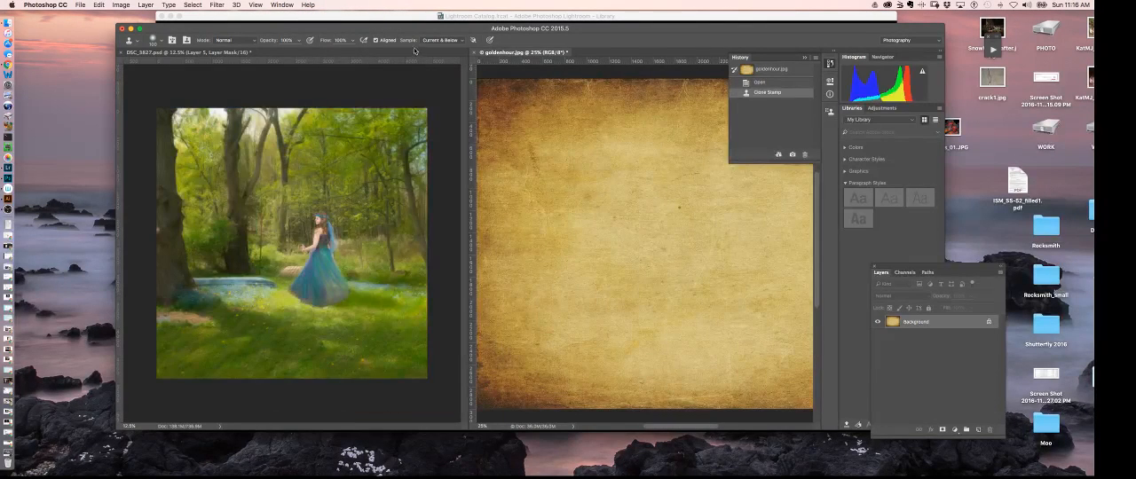
click(282, 4)
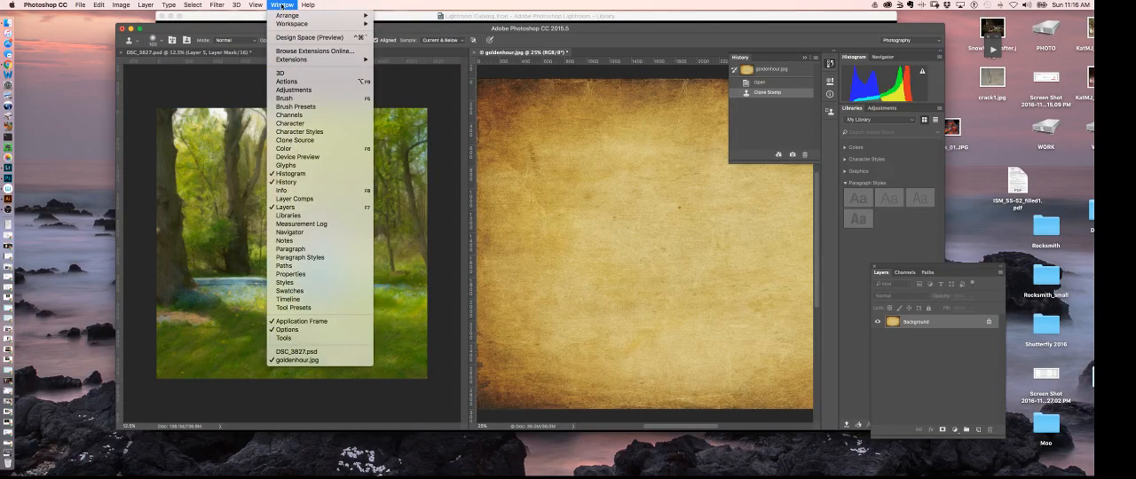
mouse_move(288, 24)
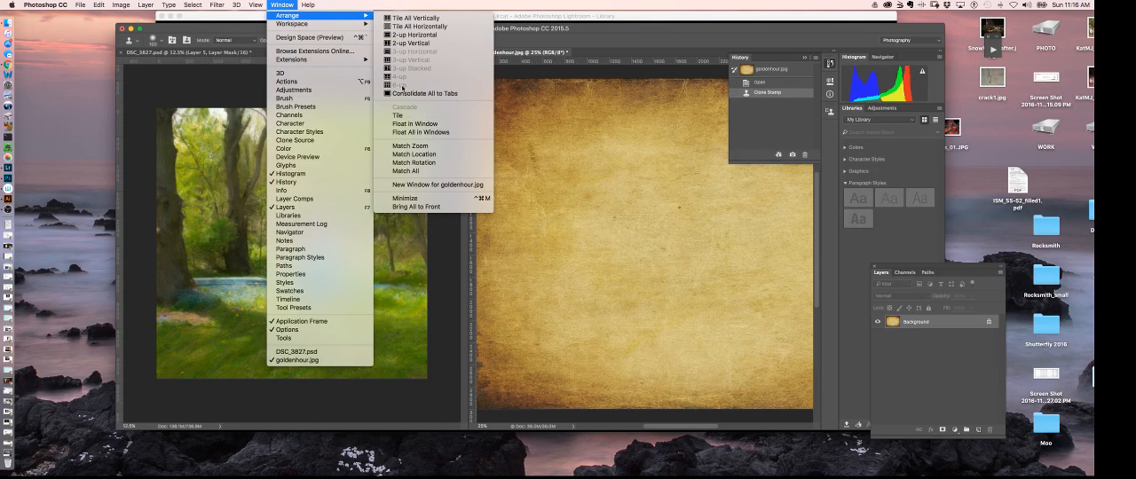
click(411, 93)
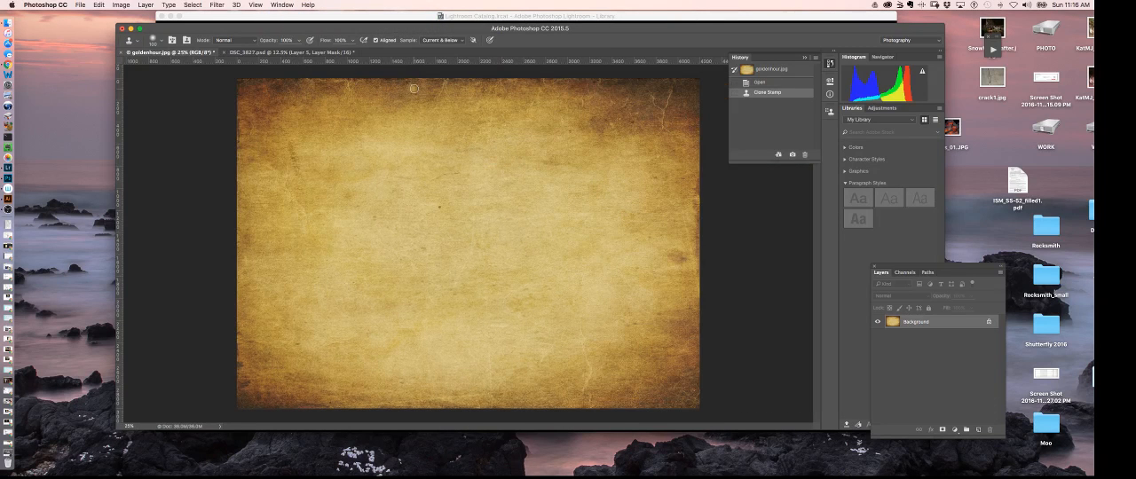
- View the DSC_3827.psd portrait and return to the goldenhour.jpg texture document
click(273, 54)
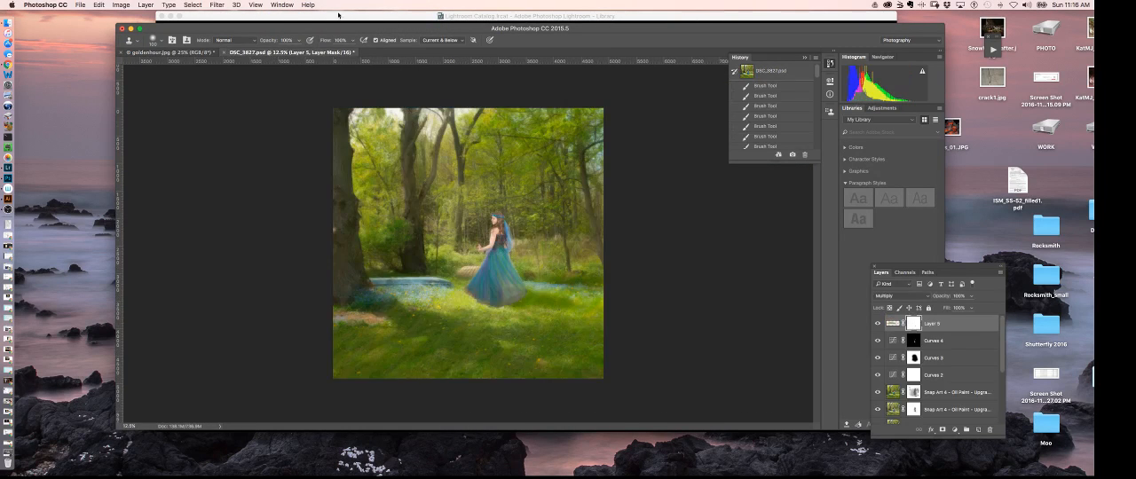
click(281, 5)
click(281, 5)
click(178, 52)
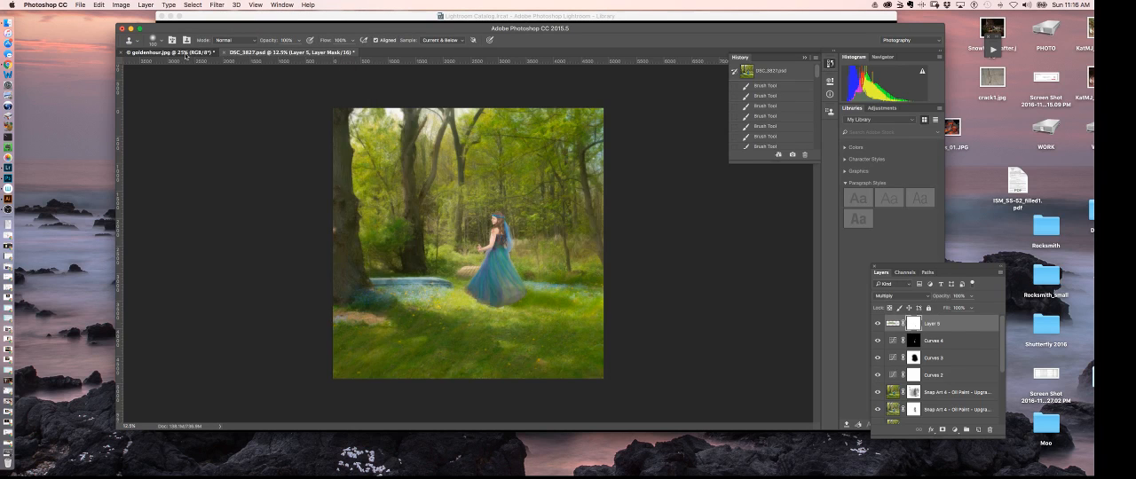